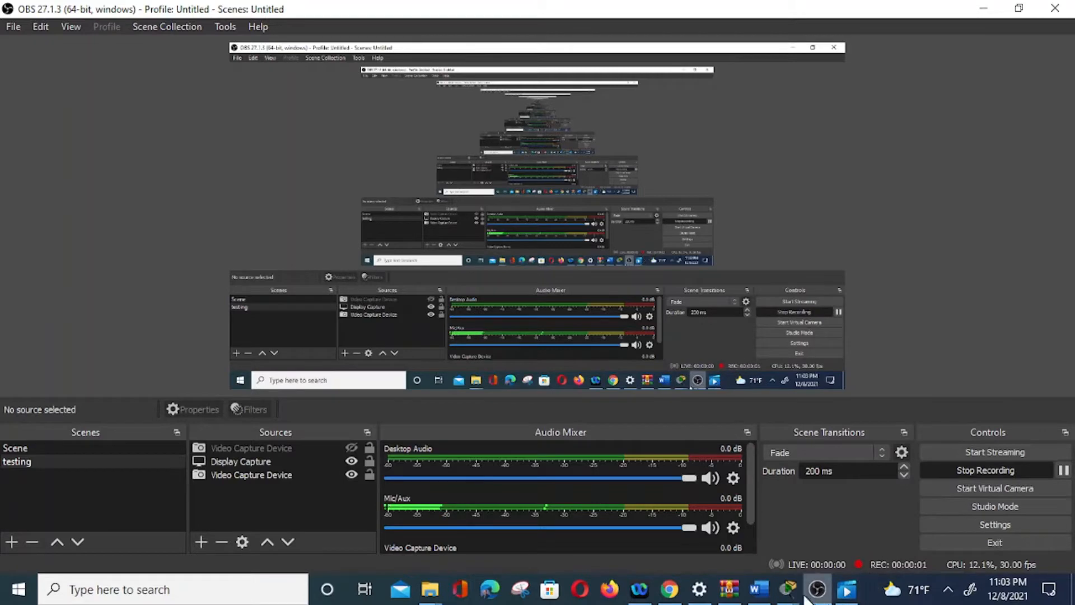
Switch to the Packet Tracer topology and the Word lab document, showing the Step 2 access control instructions for R2.
mouse_move(788, 589)
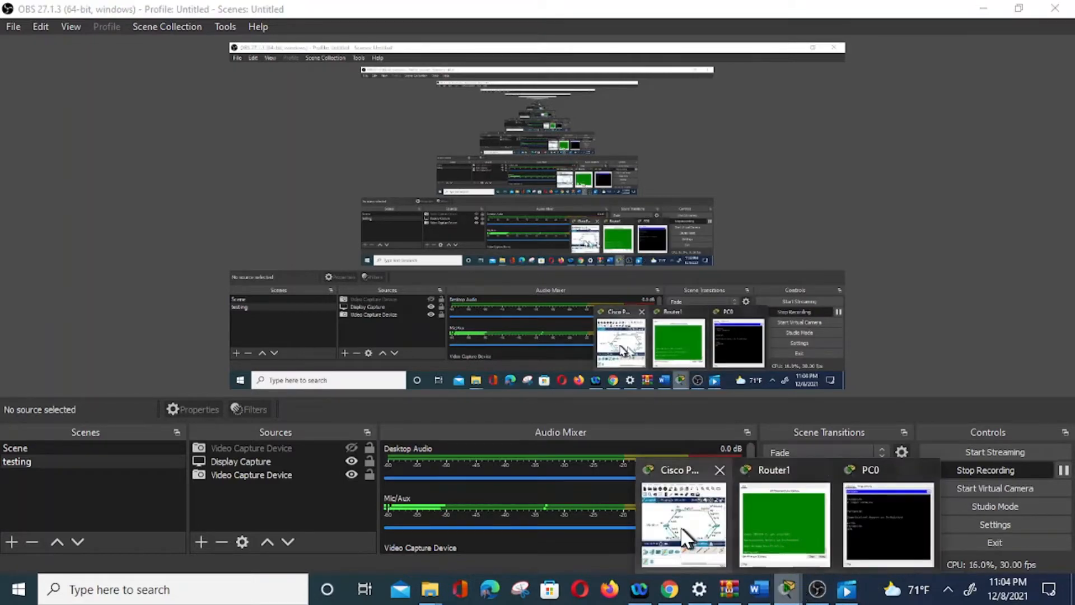
click(684, 524)
click(759, 589)
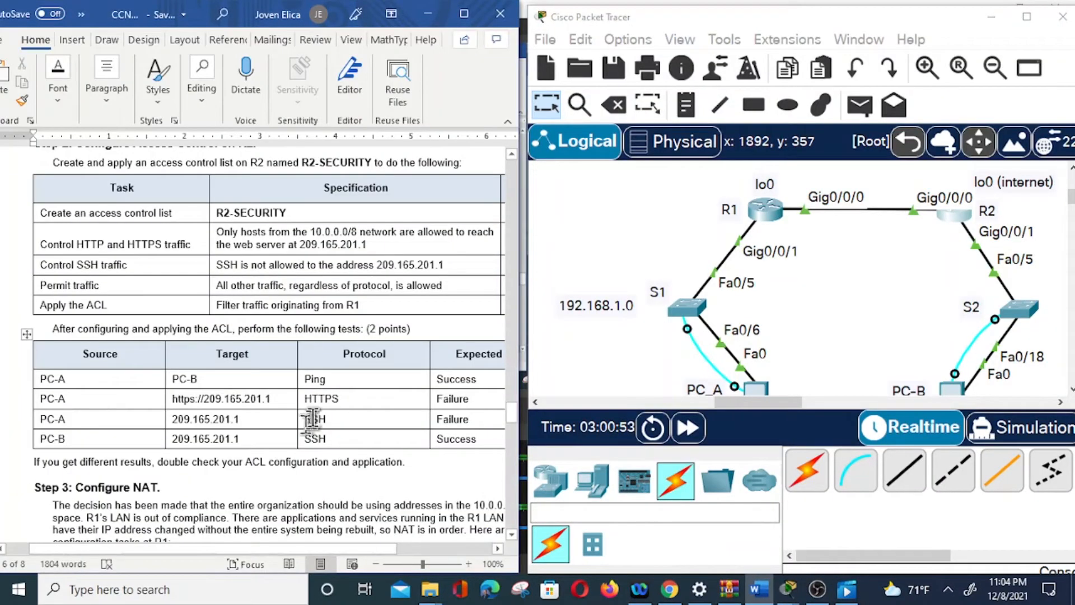
scroll(343, 380, up, 2)
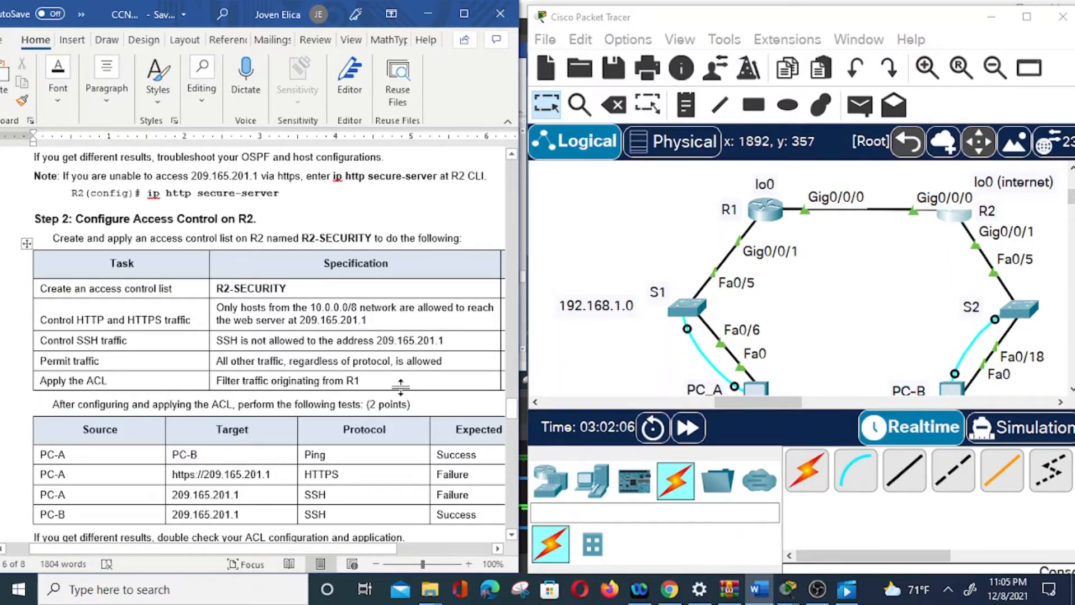
Open router R2's command line and log in with the console password.
click(954, 219)
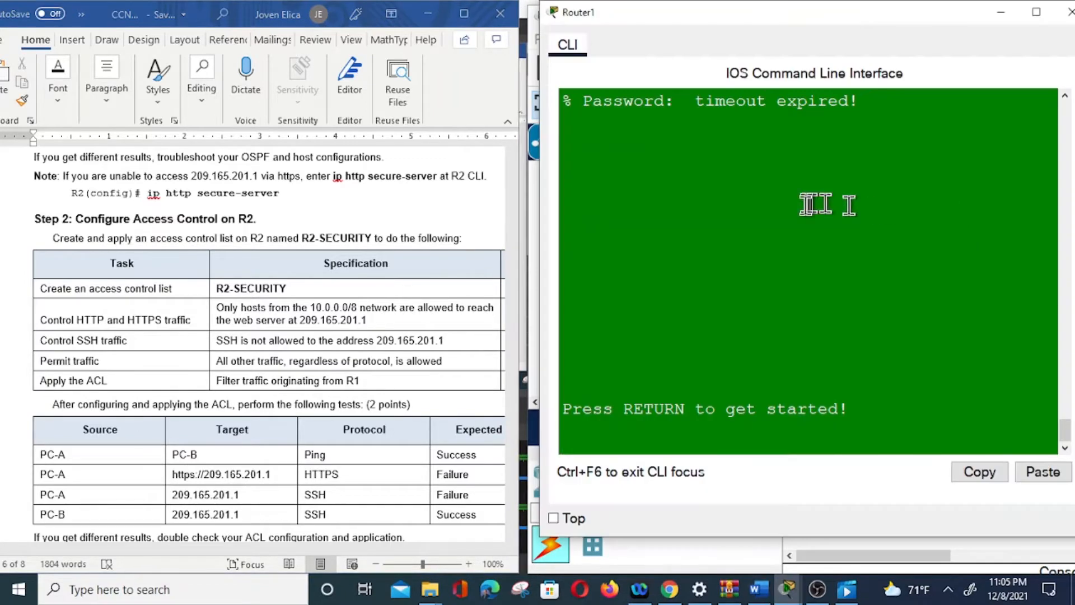
key(Return)
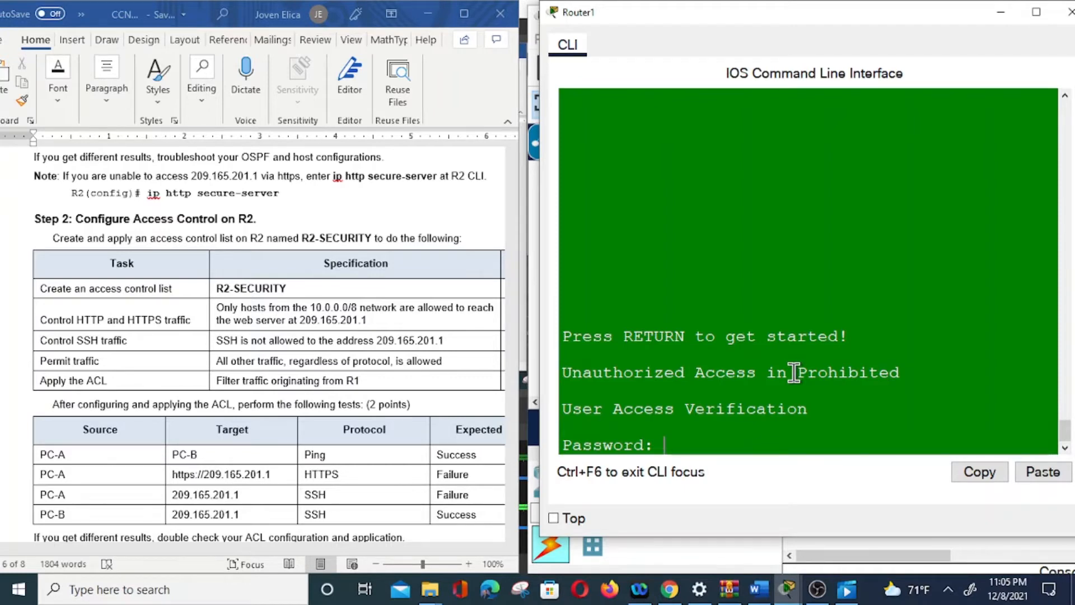
key(Return)
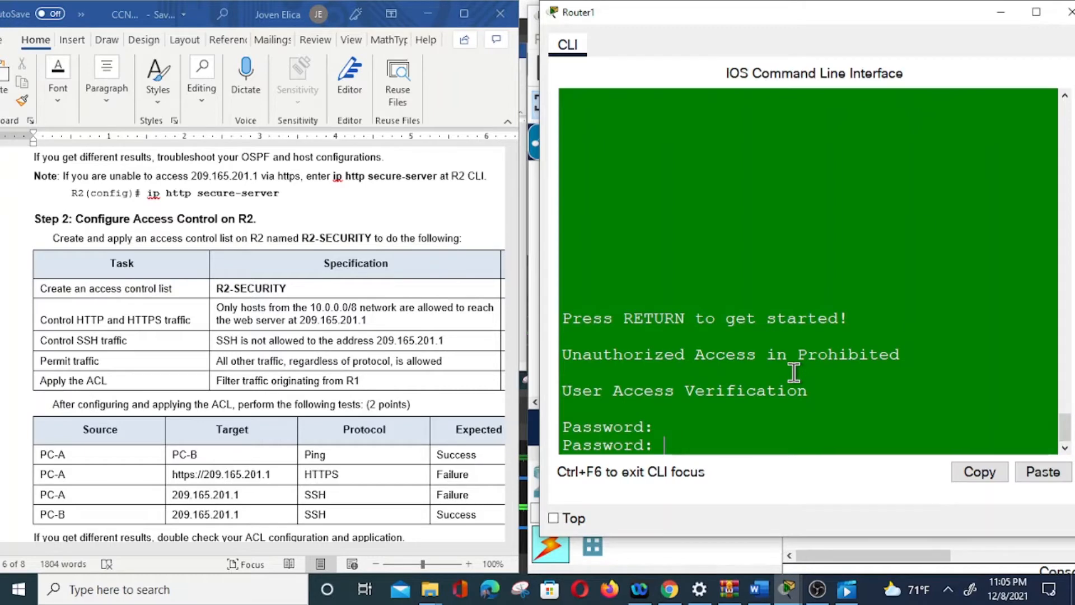
key(Return)
Enter privileged EXEC mode on R2 with the enable password and go into global configuration mode.
text(en)
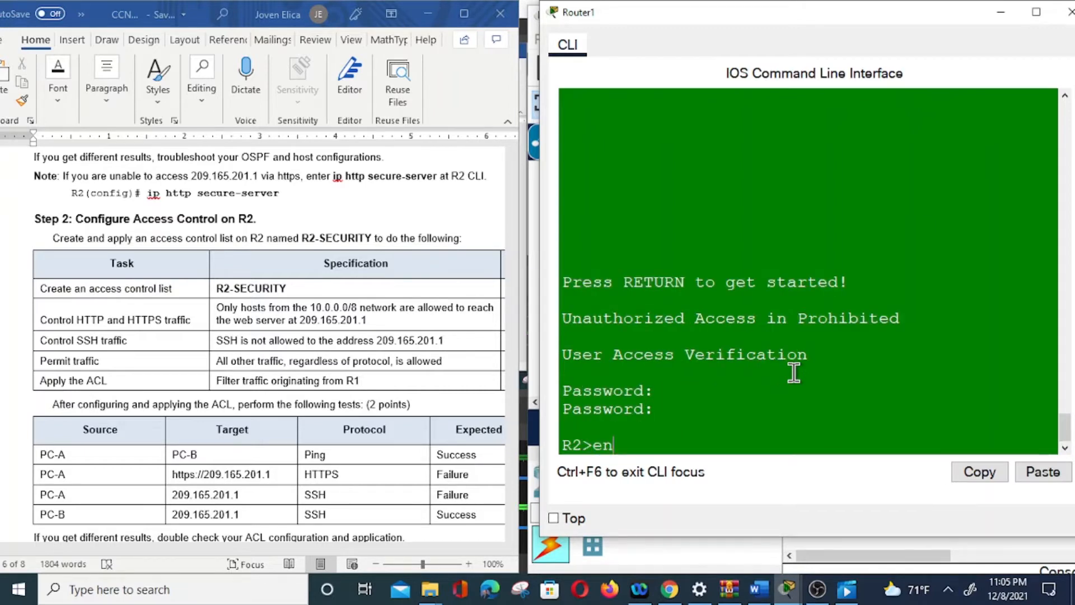
text(\)
key(Return)
text(en)
key(Return)
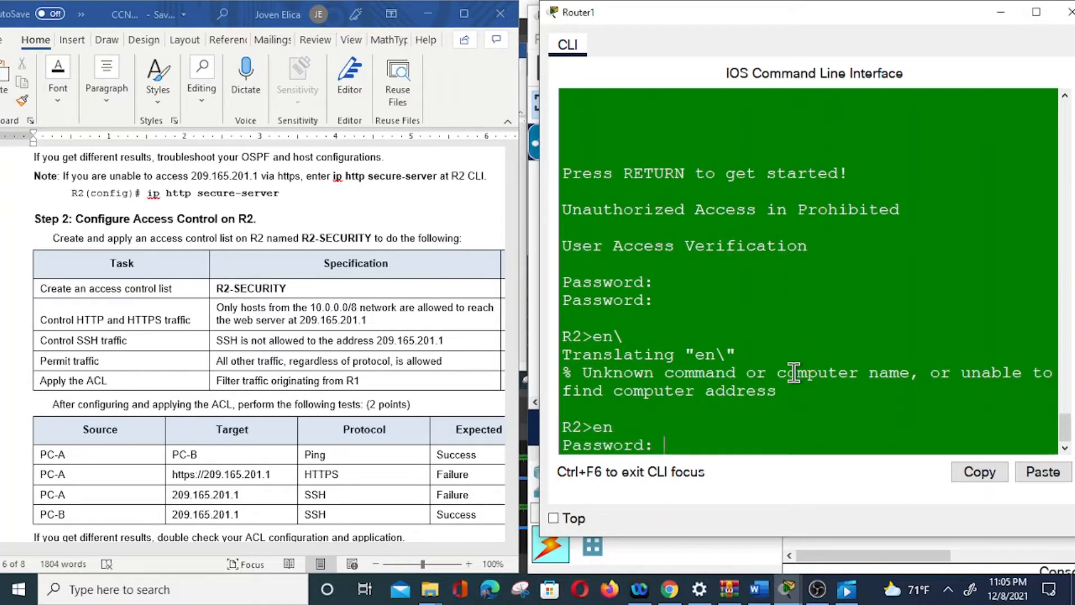
key(Return)
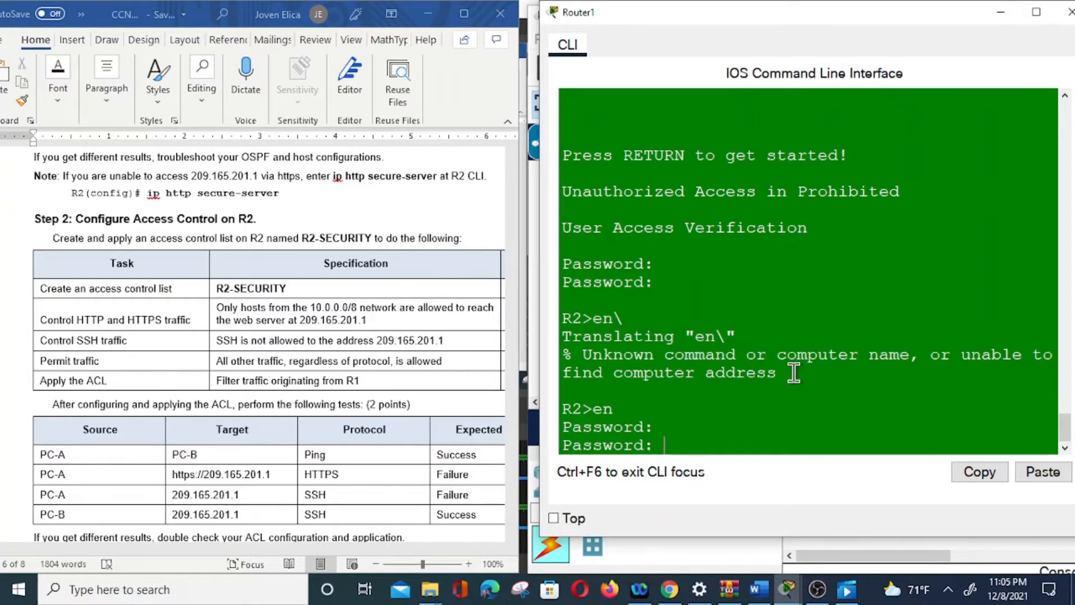
key(Return)
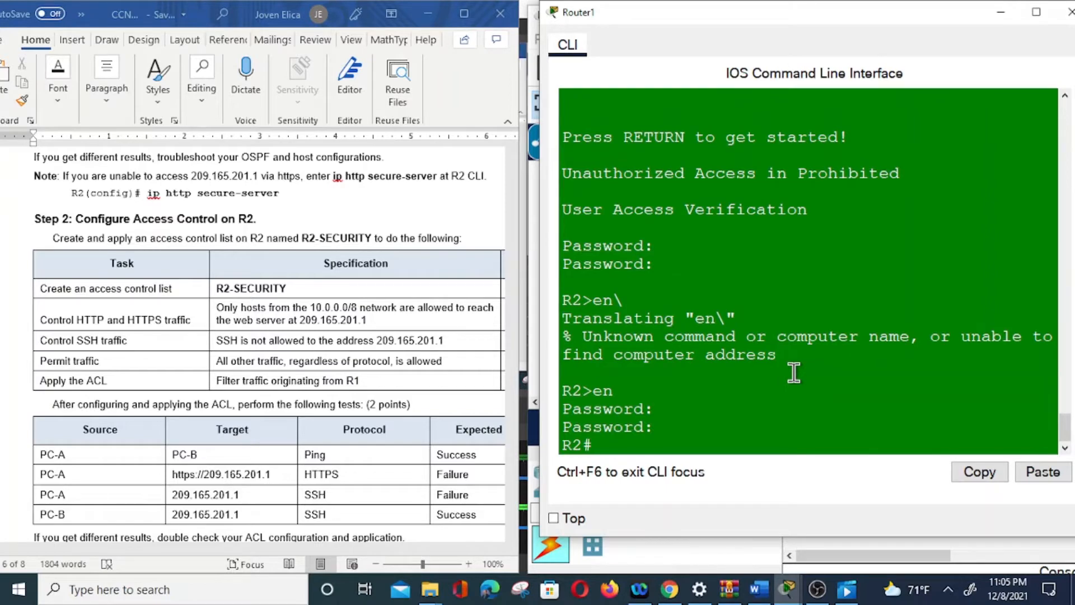
text(config t)
key(Return)
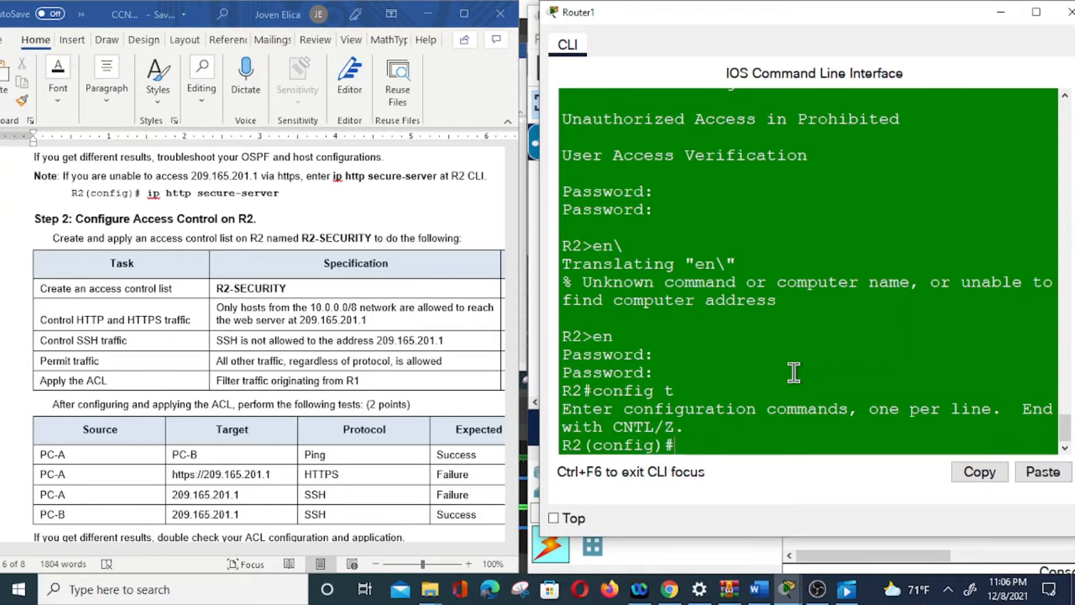
Try to define the HTTPS rule from global configuration with "ip access-list tcp any host 209.165.201.1 eq 443".
text(ip access)
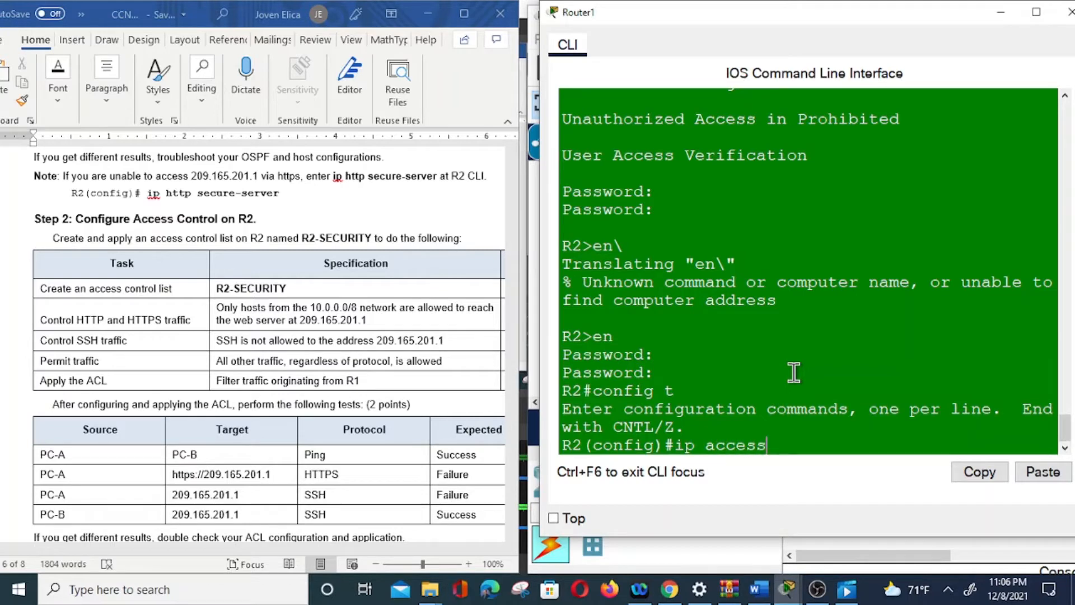
text(-list tcp any)
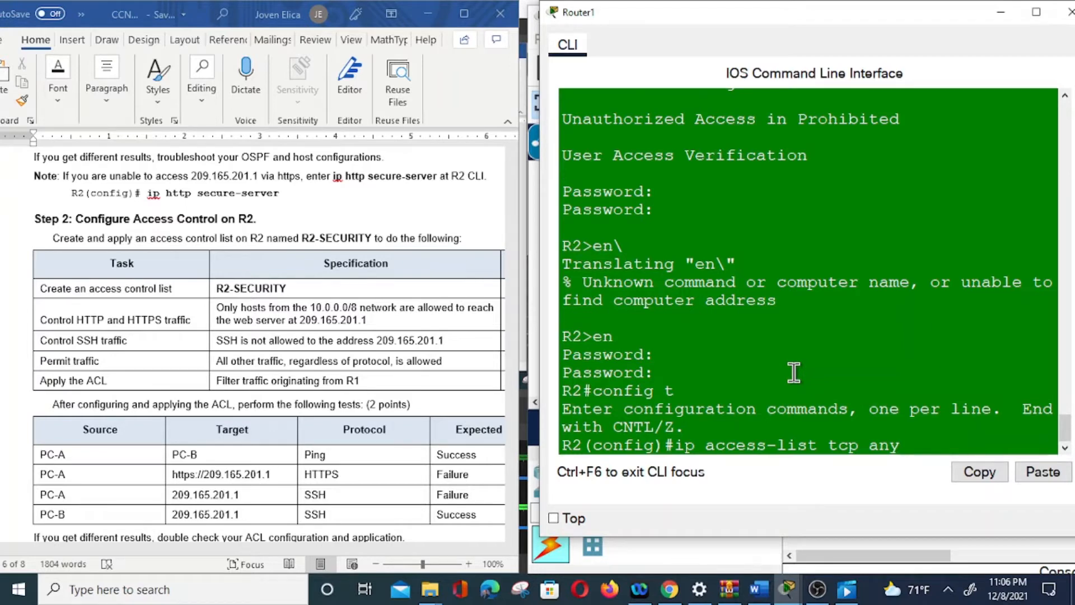
text(host 209)
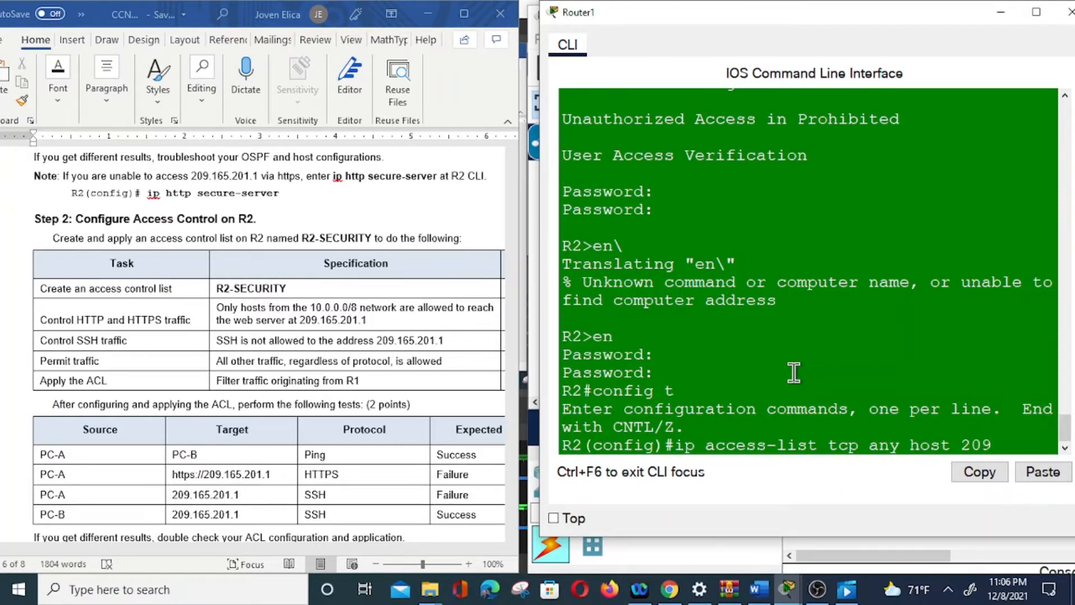
text(.165.201.1)
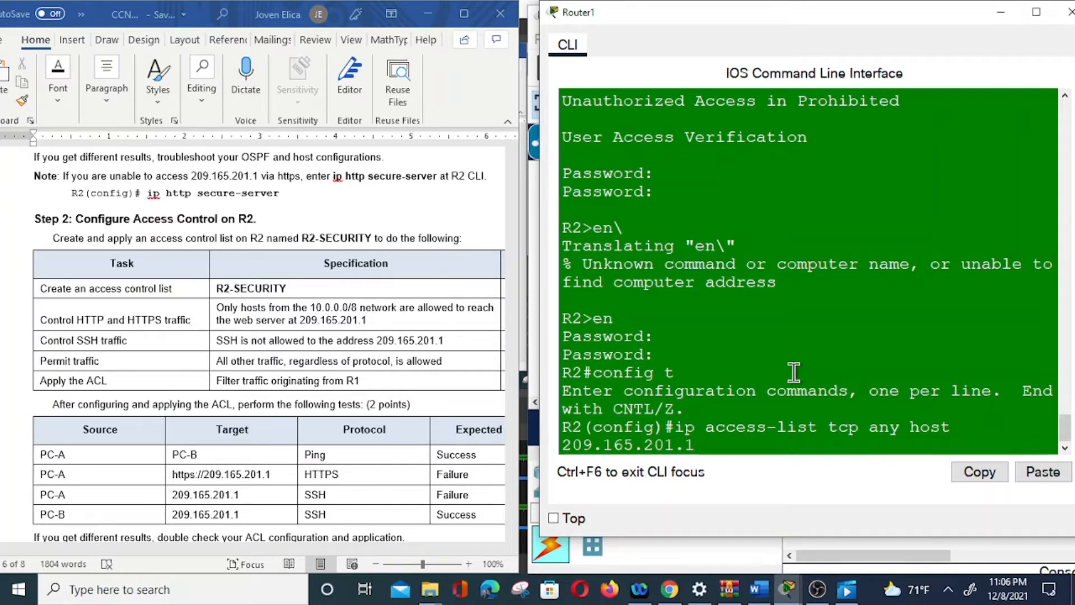
text(eq 443)
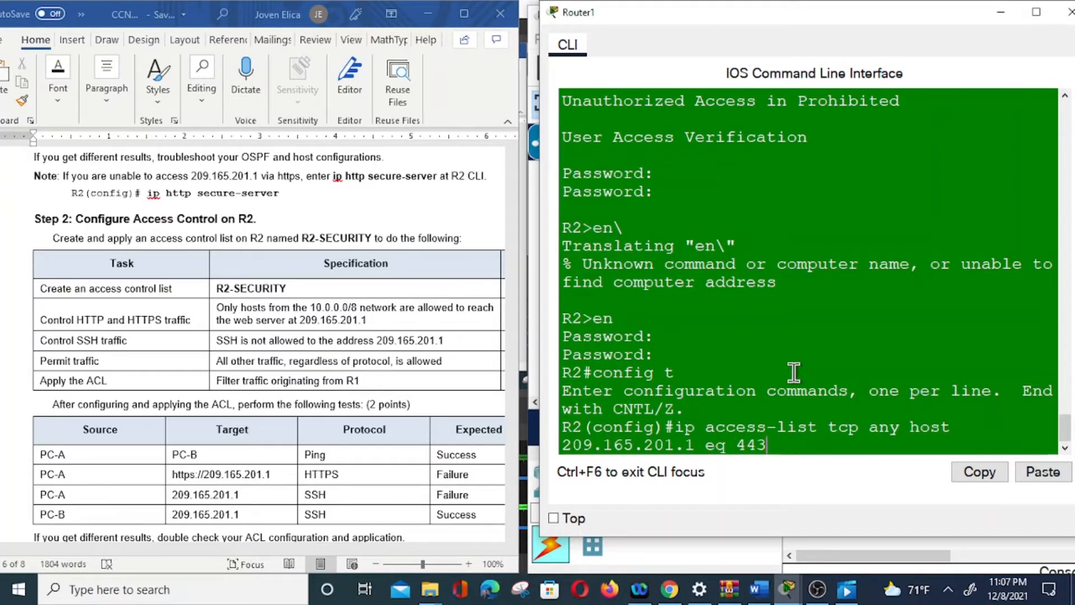
key(Return)
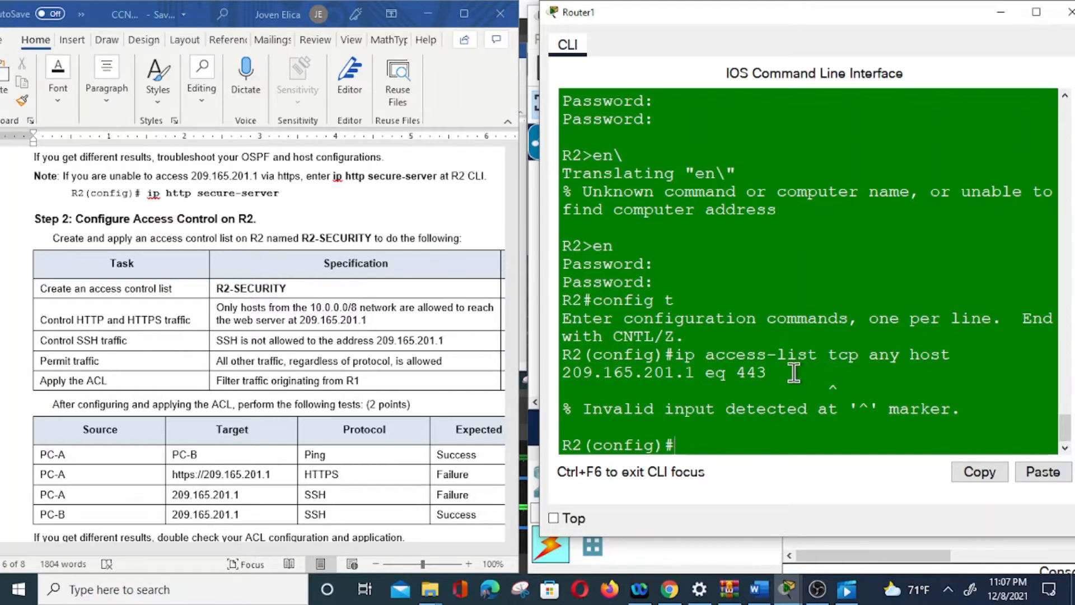
key(Up)
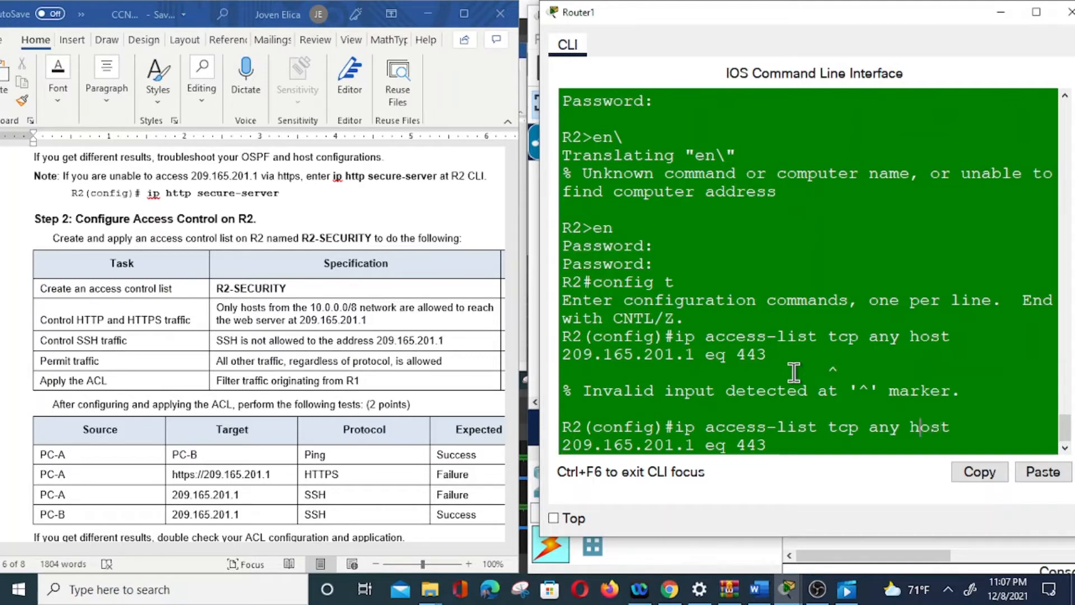
key(Return)
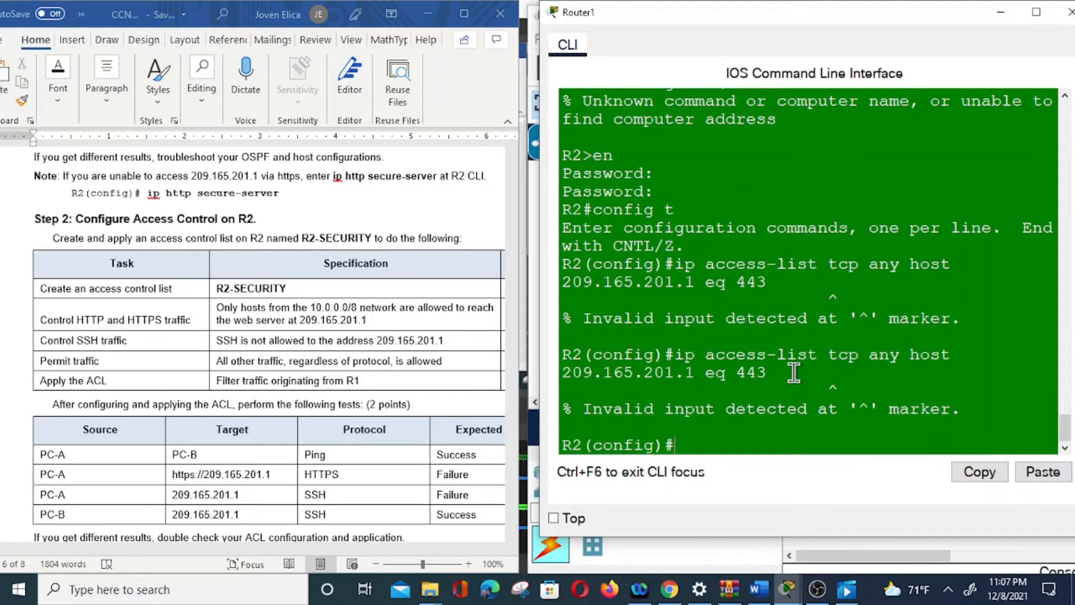
Create an extended named access list called R2-SECURITY on R2.
text(ip acces)
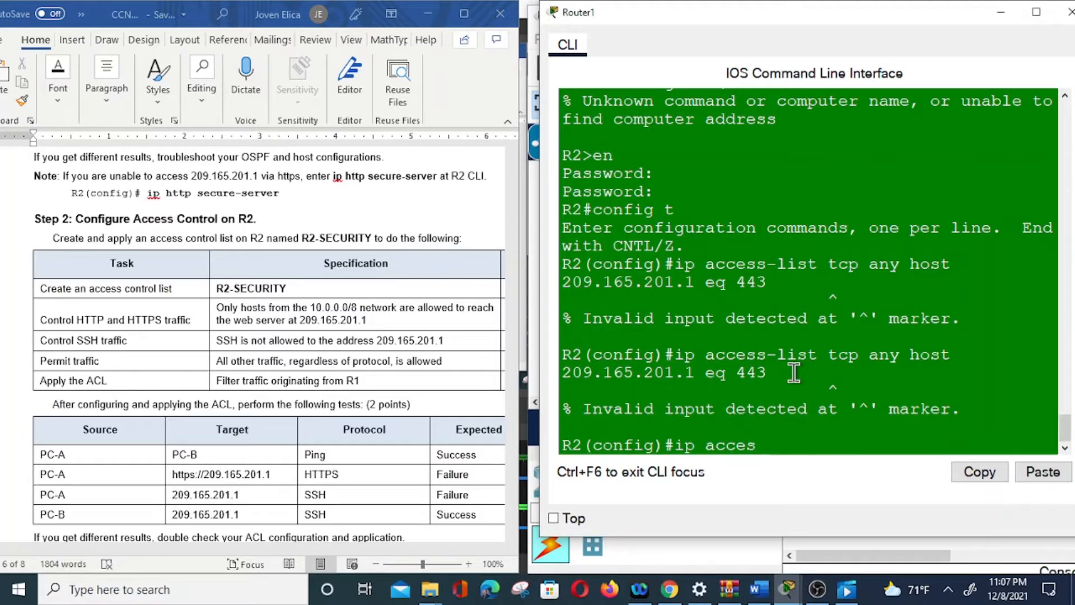
text(s-list extende)
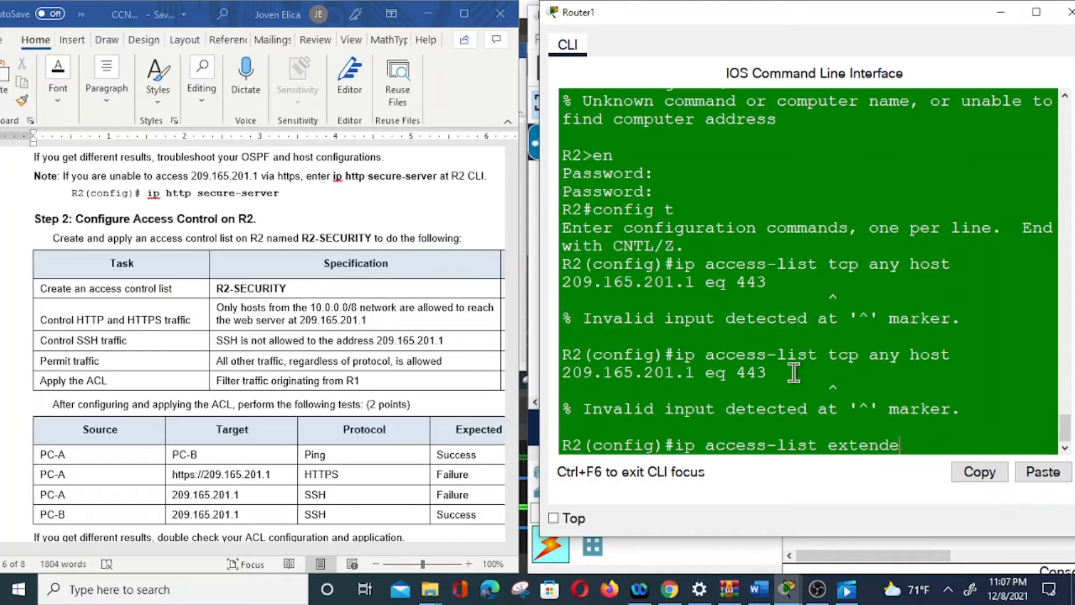
text(d R2-SEC)
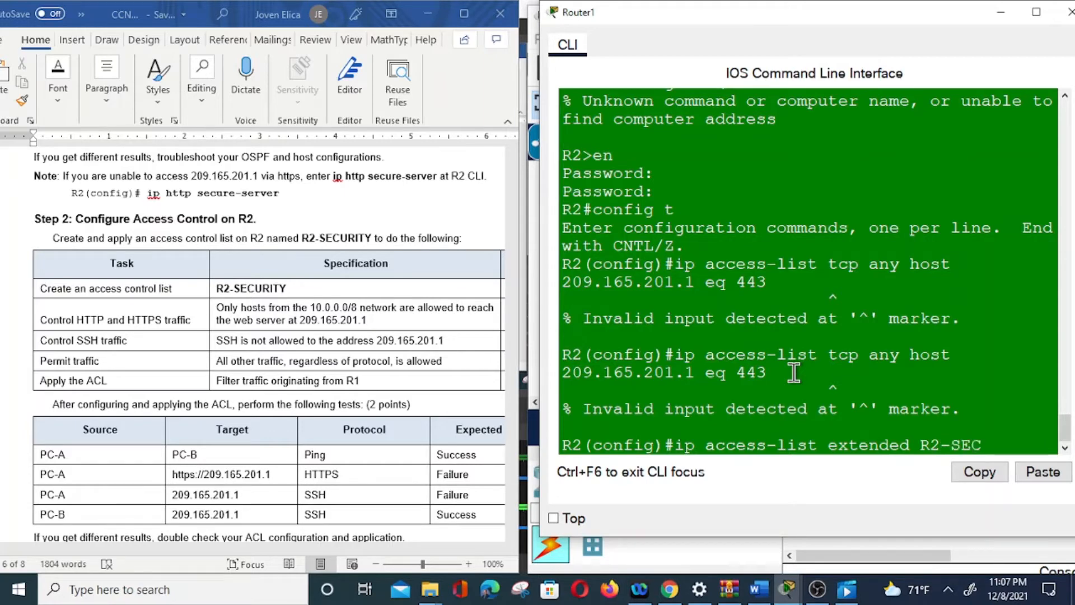
text(URITY)
key(Return)
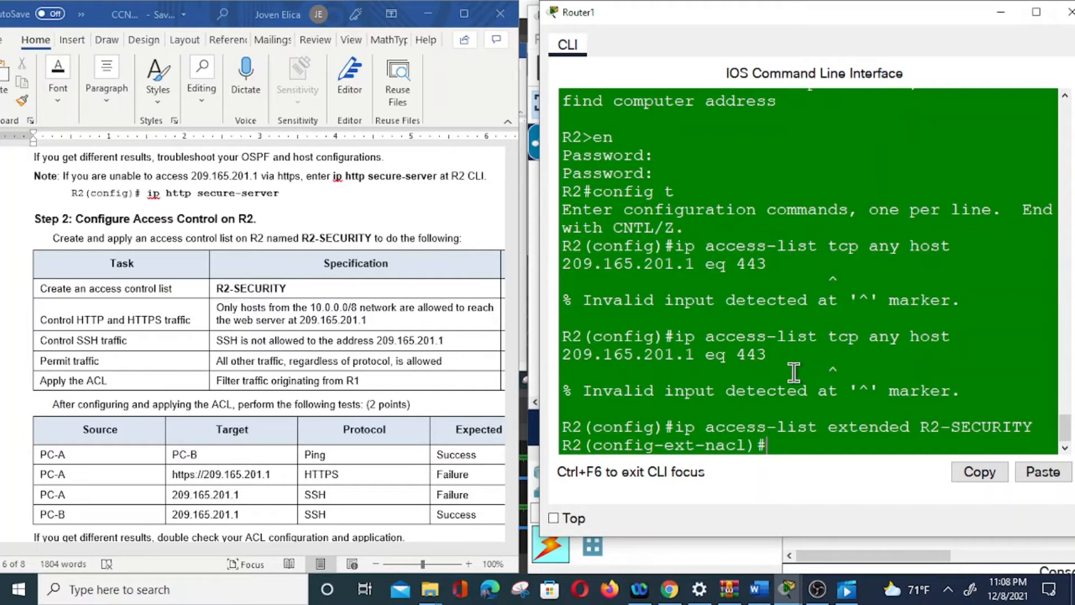
Add a rule to R2-SECURITY denying TCP from any source to host 209.165.201.1 on port 443.
text(deny)
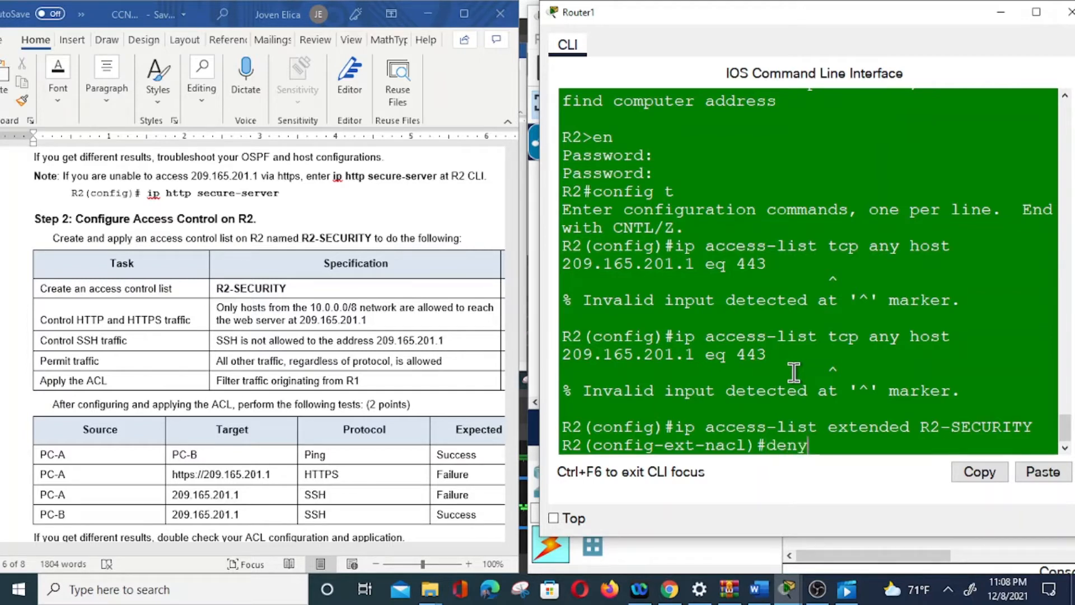
text( tcp any)
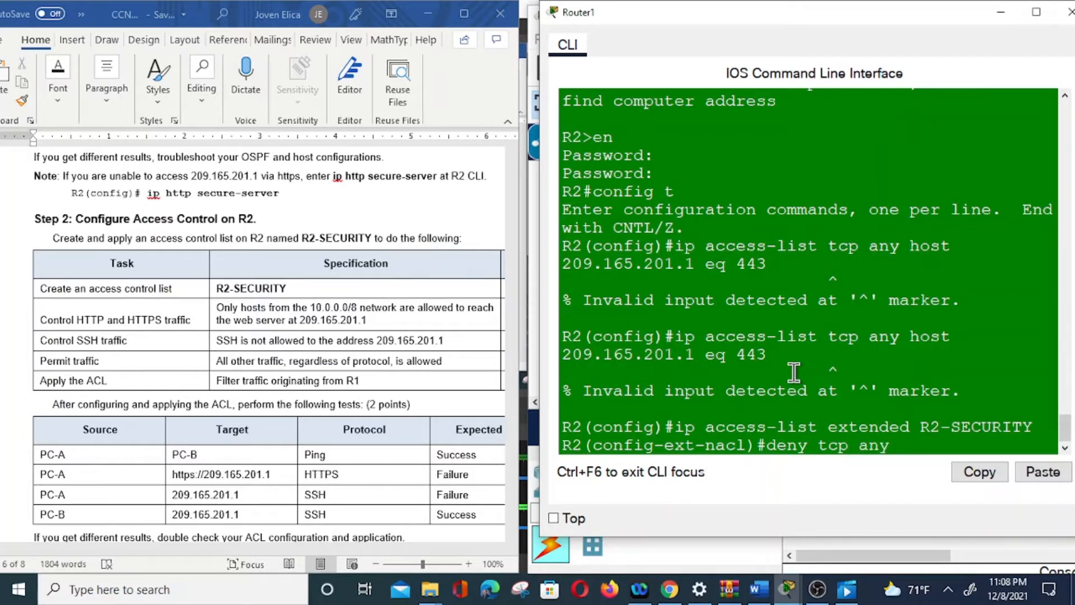
text( host 209.16)
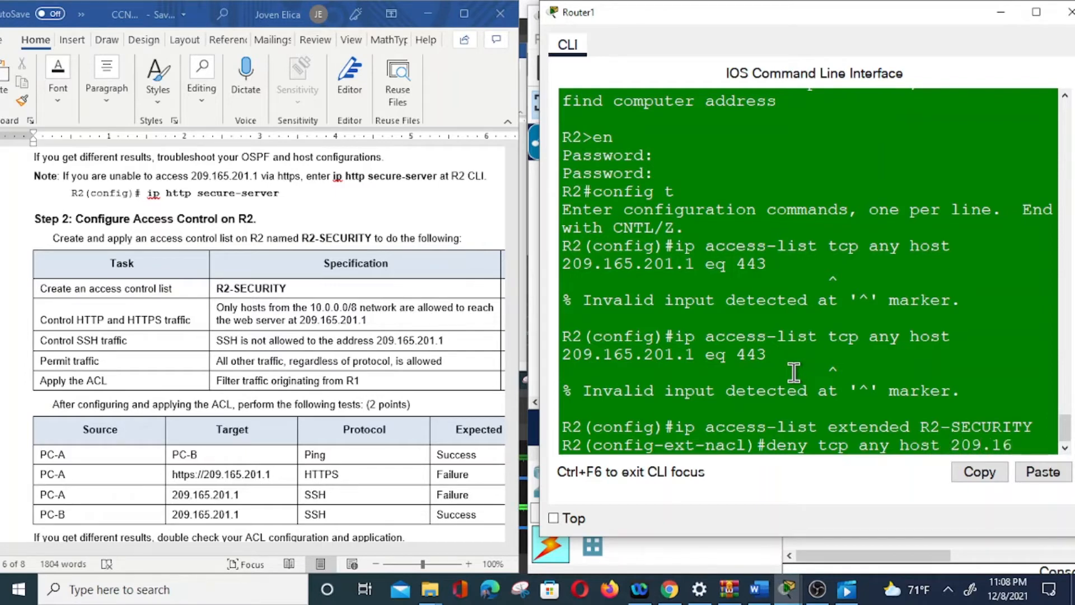
text(5.201.1)
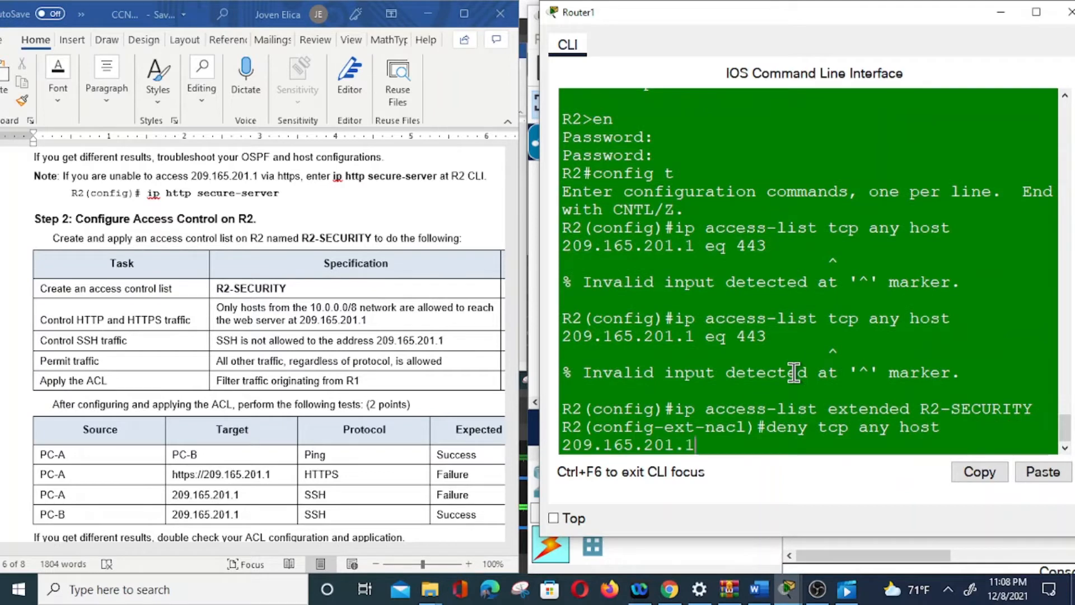
text( eq 442)
key(BackSpace)
text(3)
key(Return)
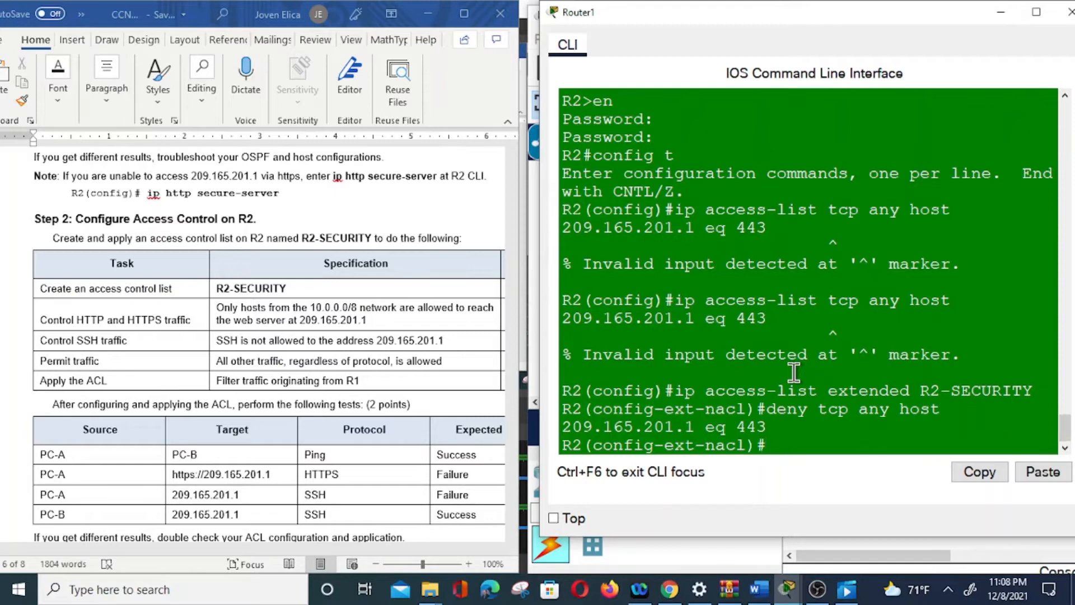
Add a rule to R2-SECURITY denying TCP from any source to host 209.165.201.1 on port 22.
text(deny tcp)
key(BackSpace)
key(BackSpace)
text(s)
key(BackSpace)
text(cp any)
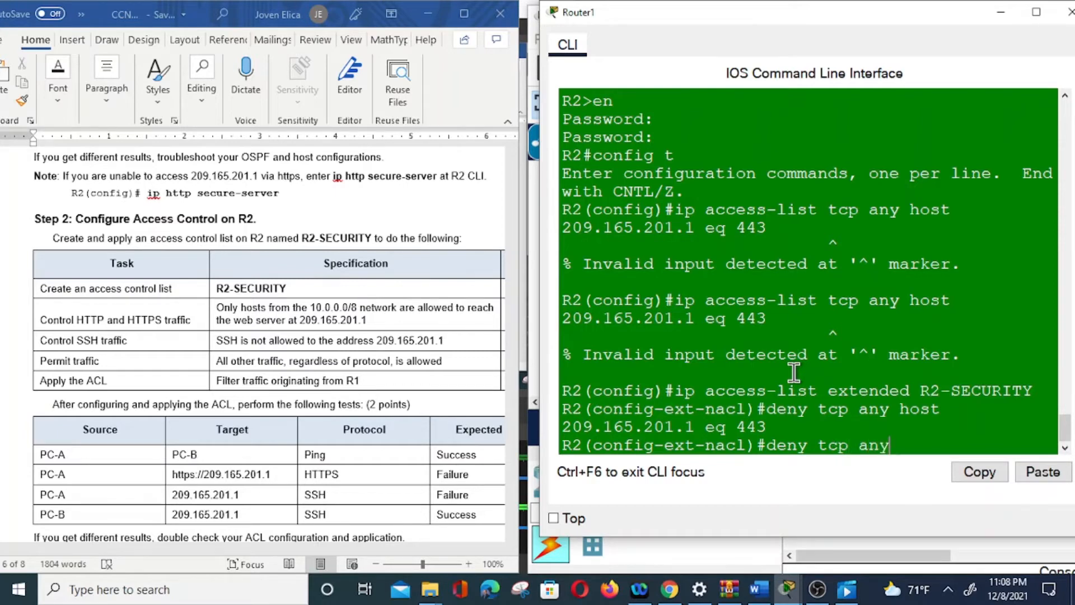
text( host 209.165.201.1)
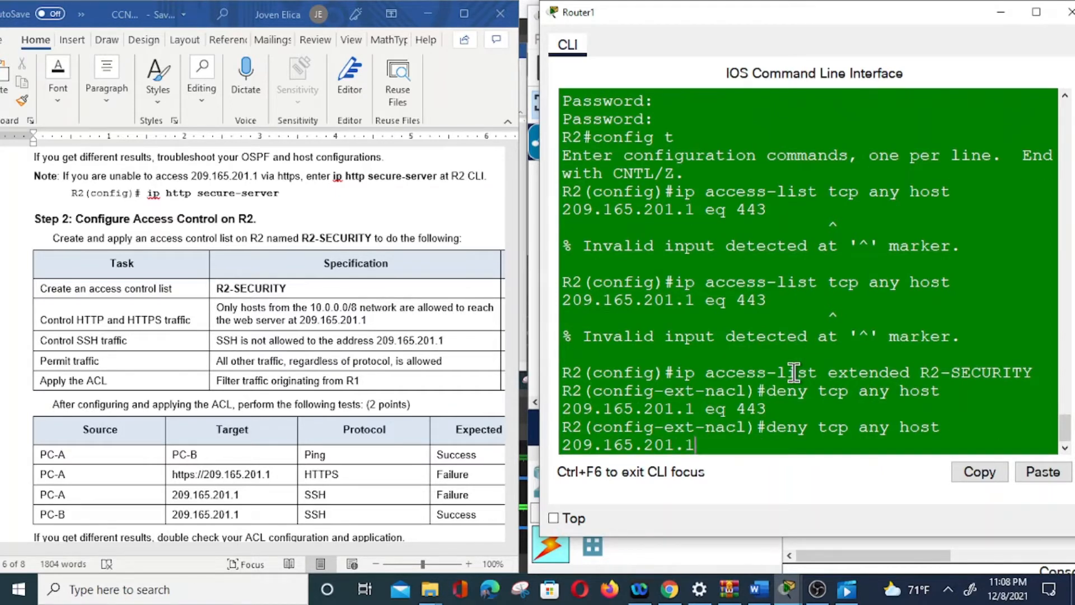
text( eq)
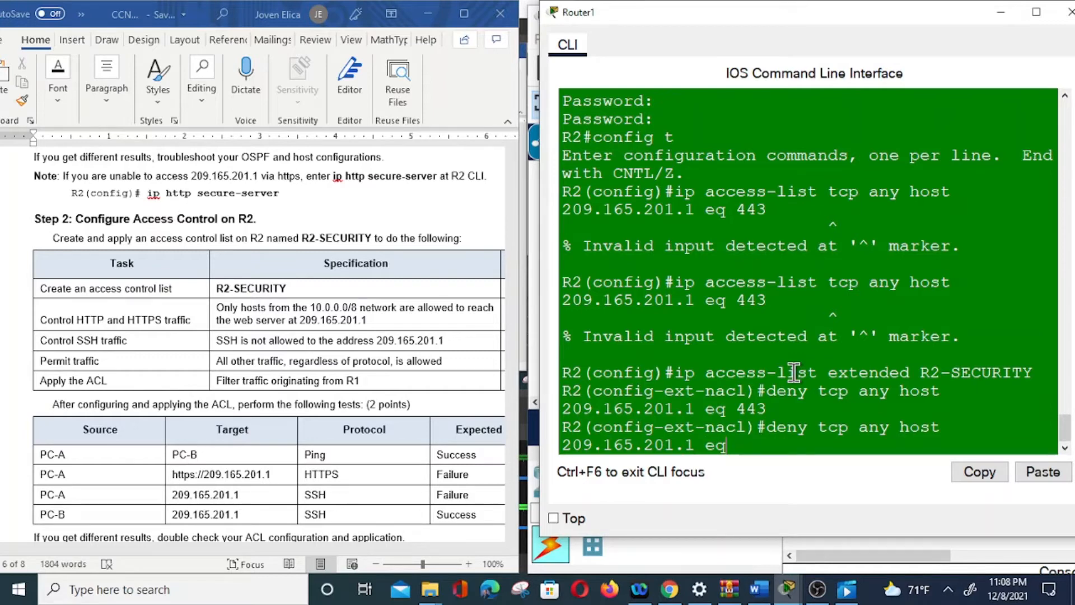
text( 22)
key(Return)
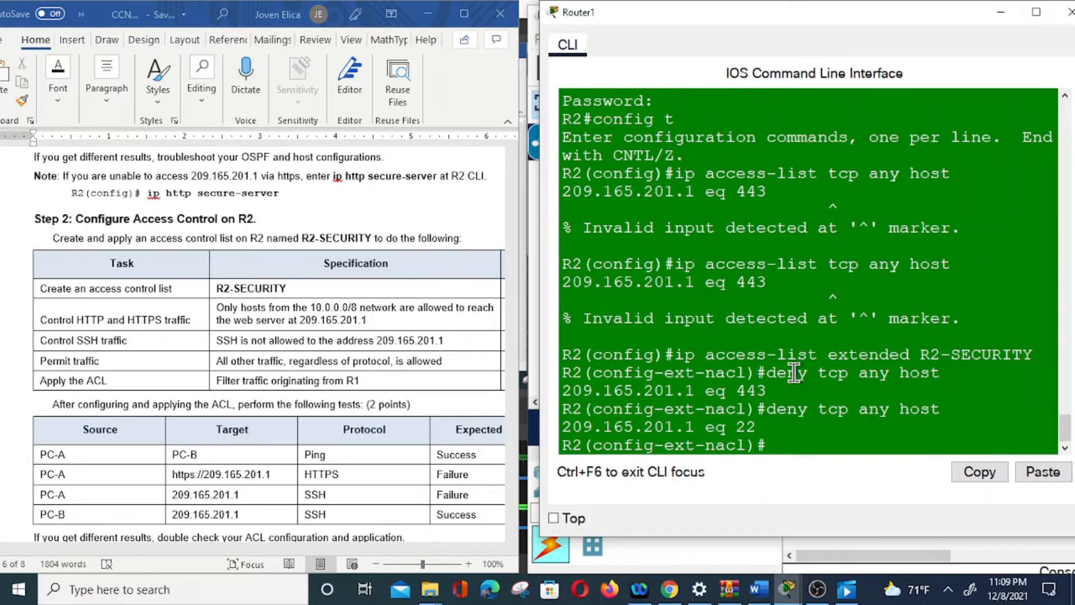
Add a rule to R2-SECURITY permitting all other IP traffic from any source to any destination, and leave the access list configuration.
text(permit ip)
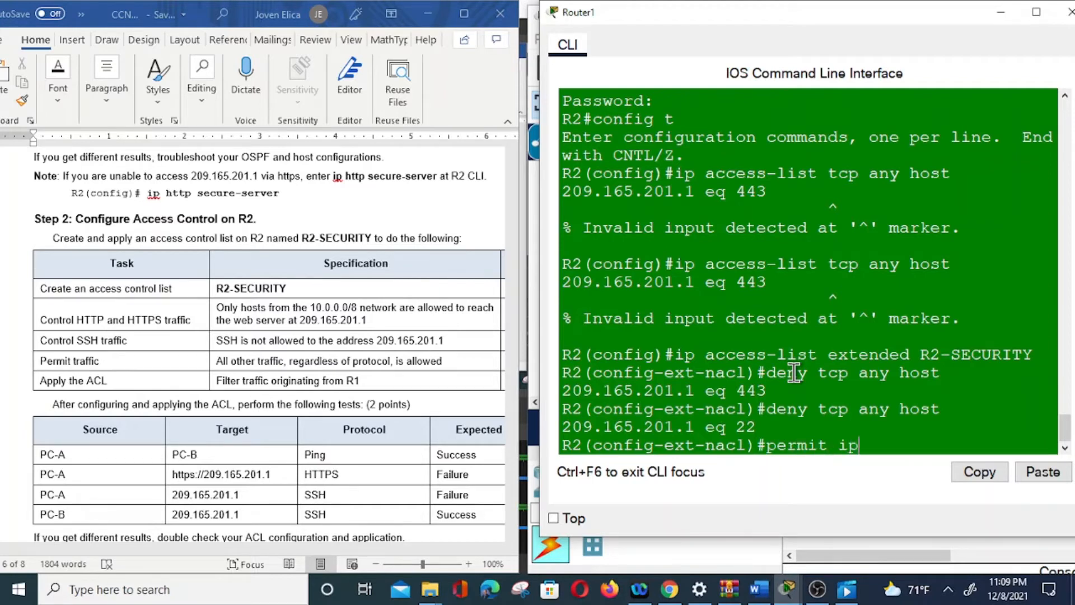
text( any any)
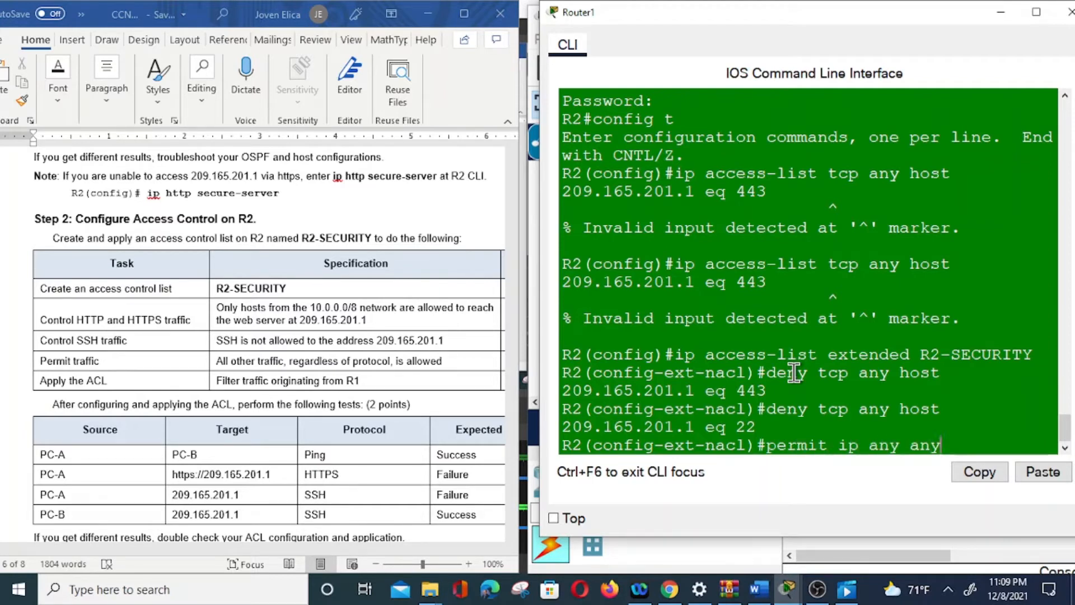
key(Return)
text(ext-nacl)#e)
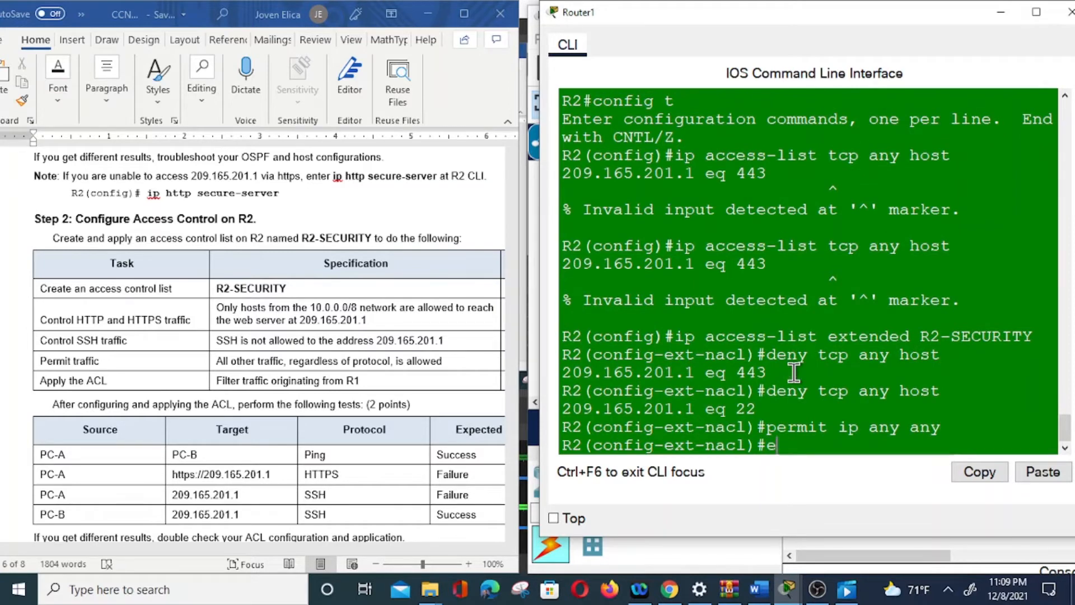
text(it)
key(Return)
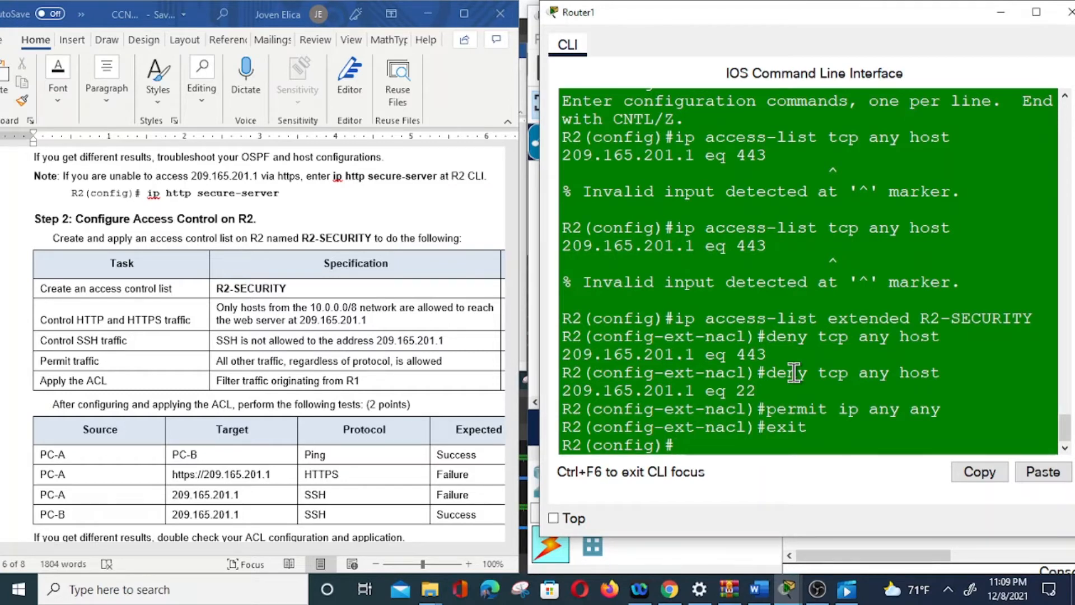
Apply the R2-SECURITY access list inbound on R2's interface g0/0/0 and return to global configuration.
click(999, 14)
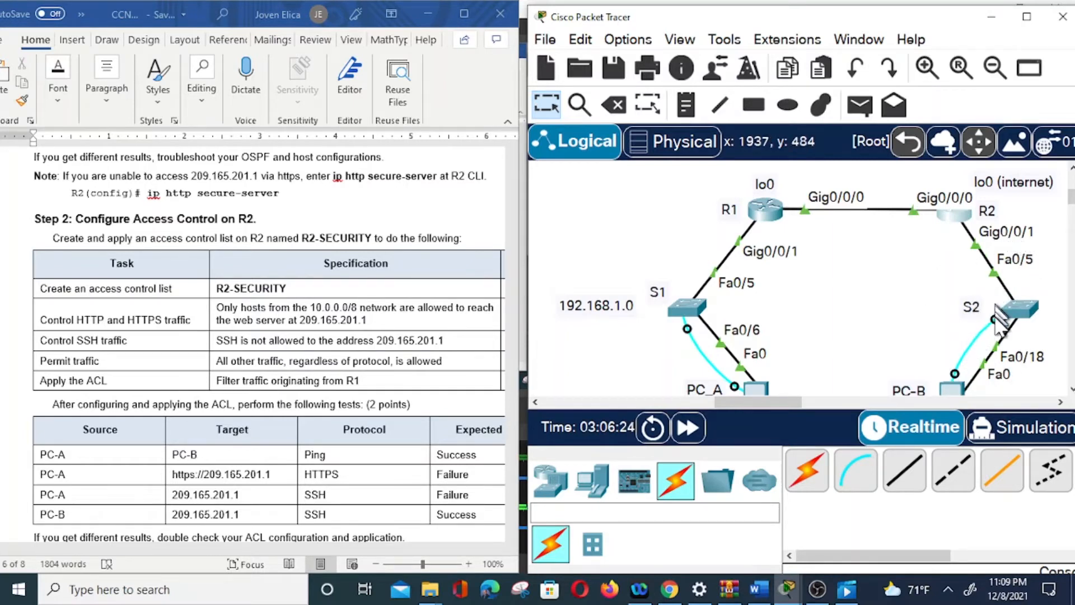
click(958, 224)
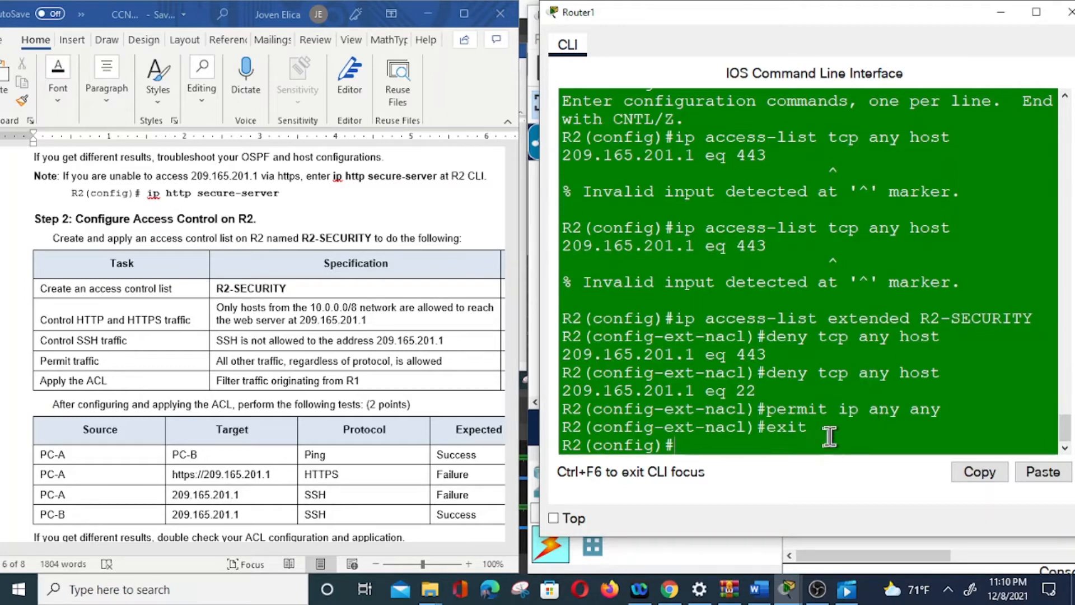
text(int g0/0/0)
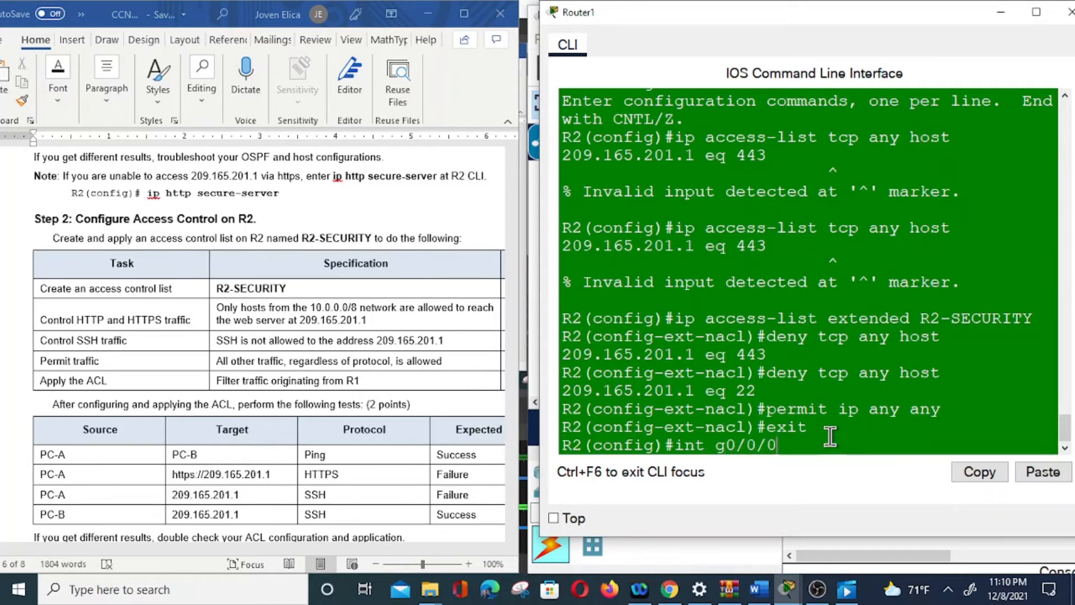
key(Return)
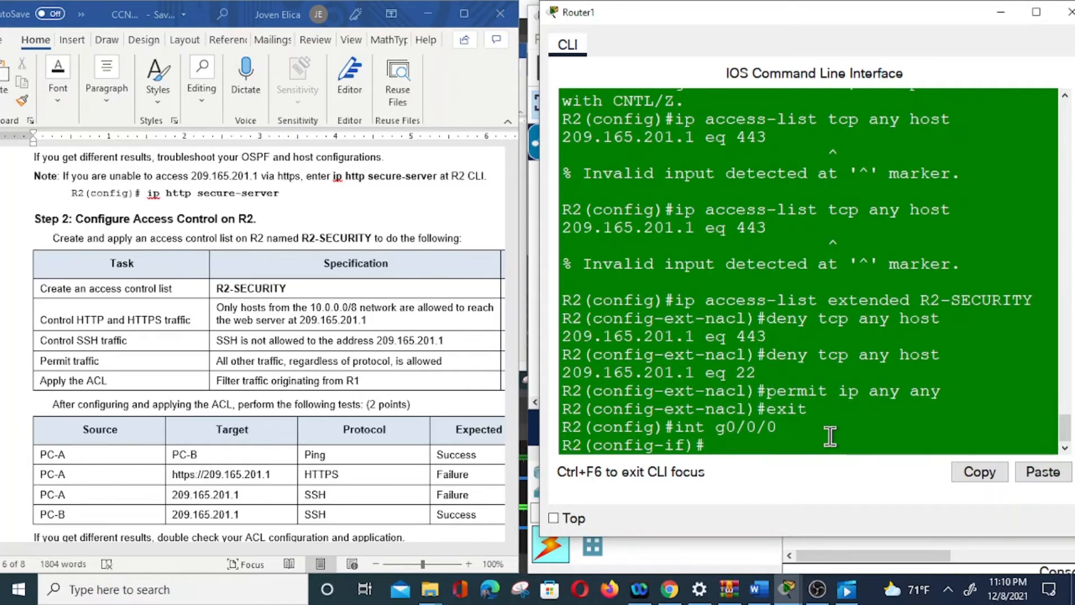
text(ip access-group)
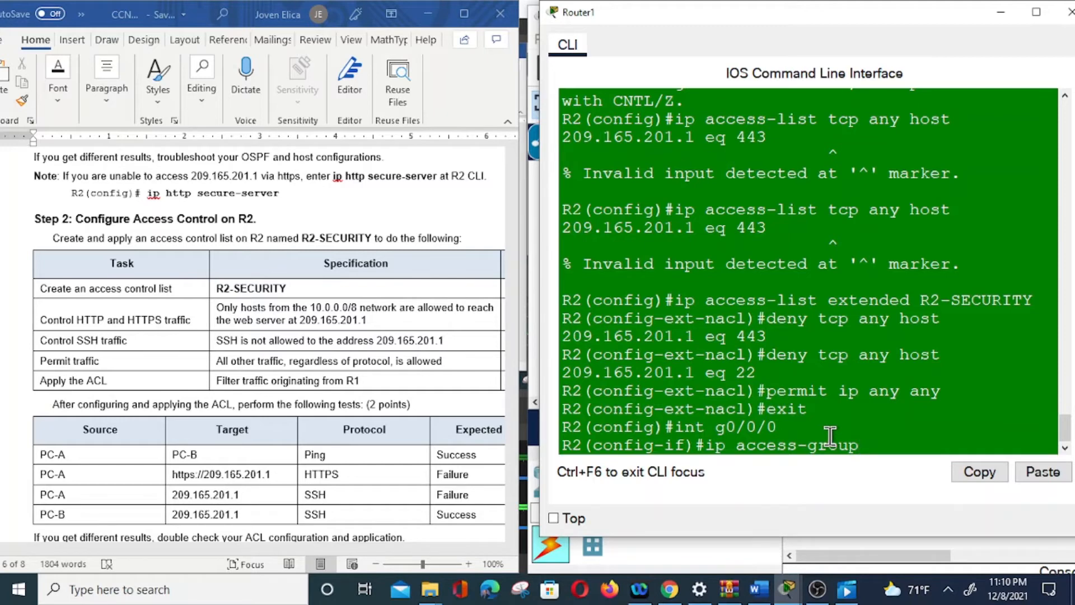
text( RE)
key(BackSpace)
text(2-SECURITY)
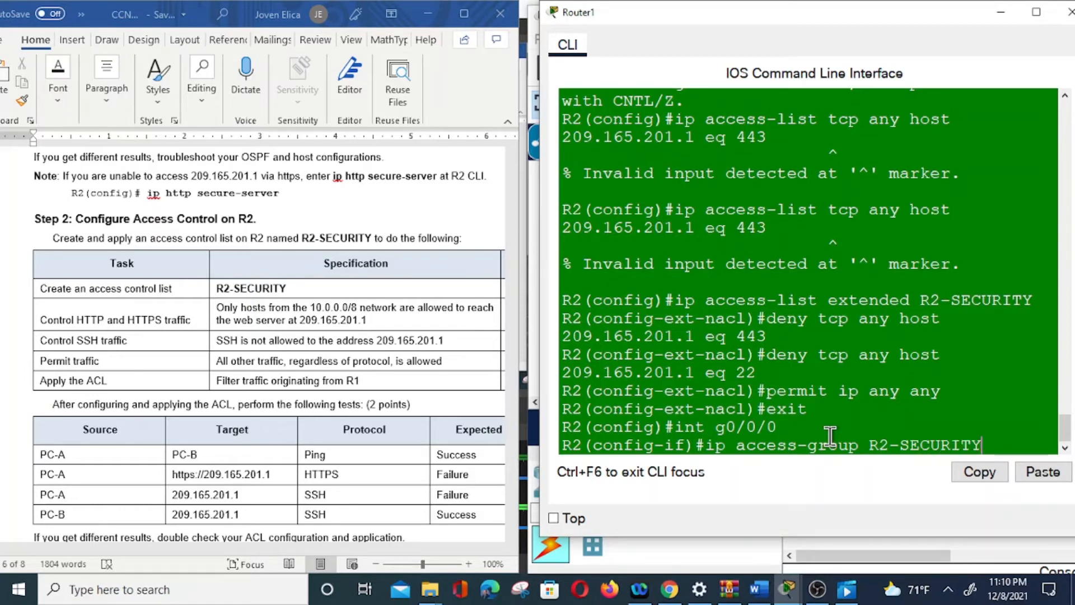
text( in)
key(Return)
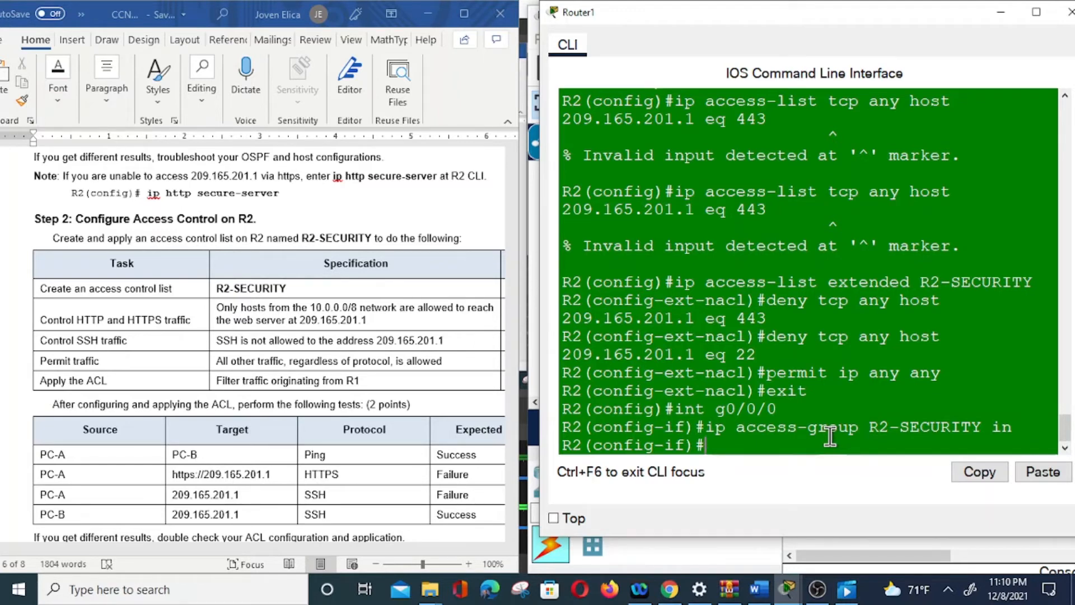
text(exit)
key(Return)
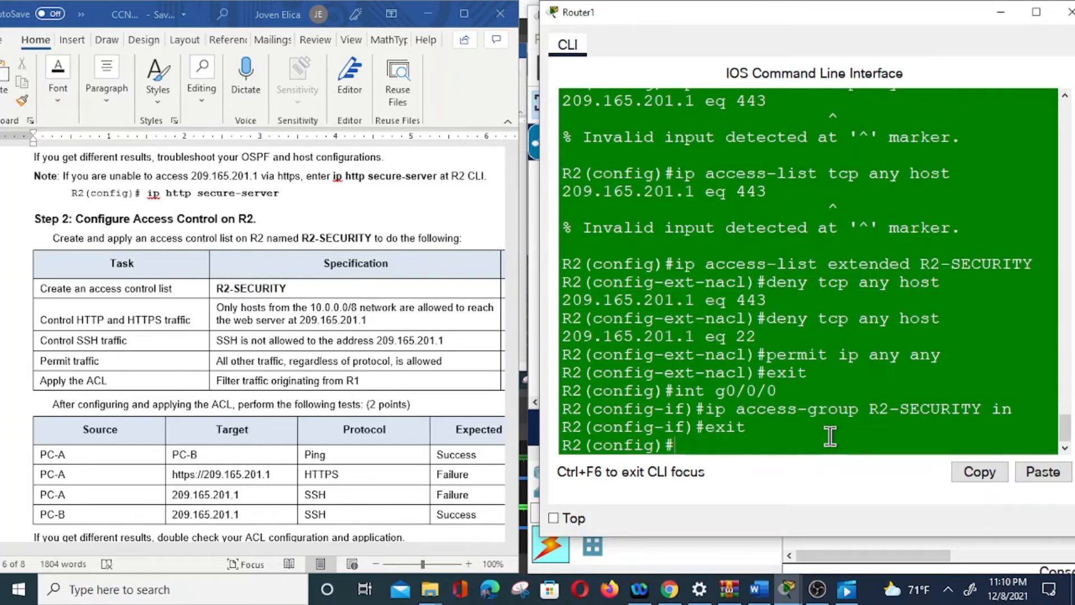
Return to privileged mode on R2 and save the running configuration to the startup configuration.
text(exit)
key(Return)
key(Return)
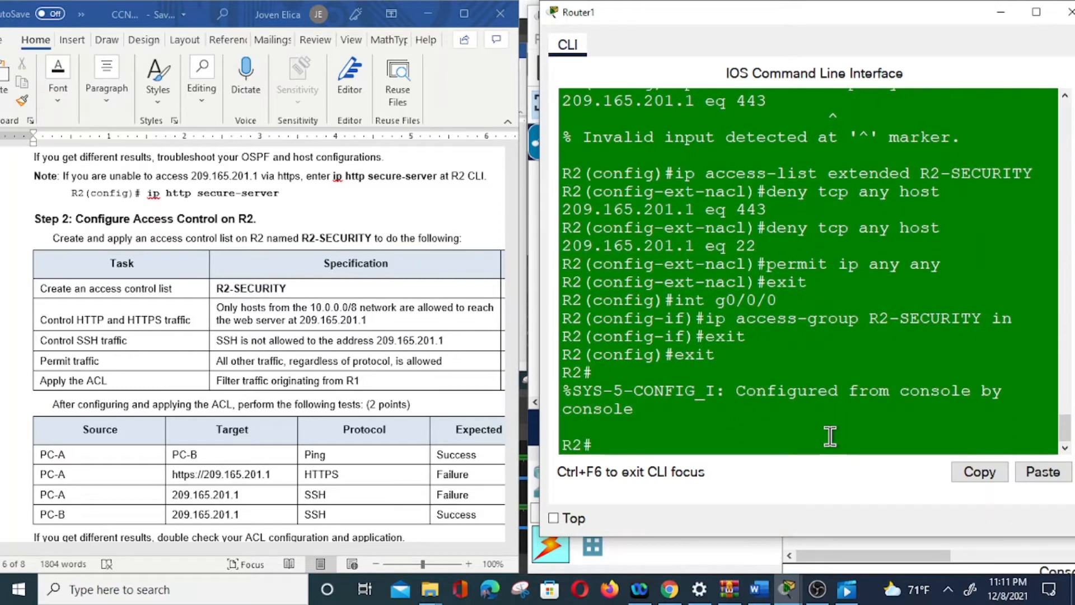
text(copy run start)
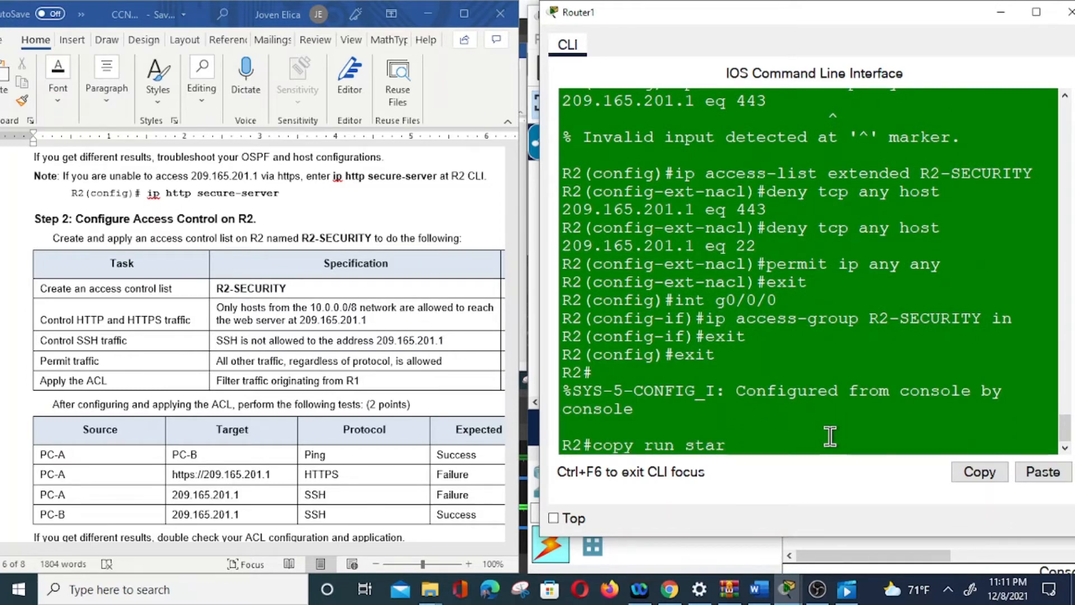
key(Return)
key(Return)
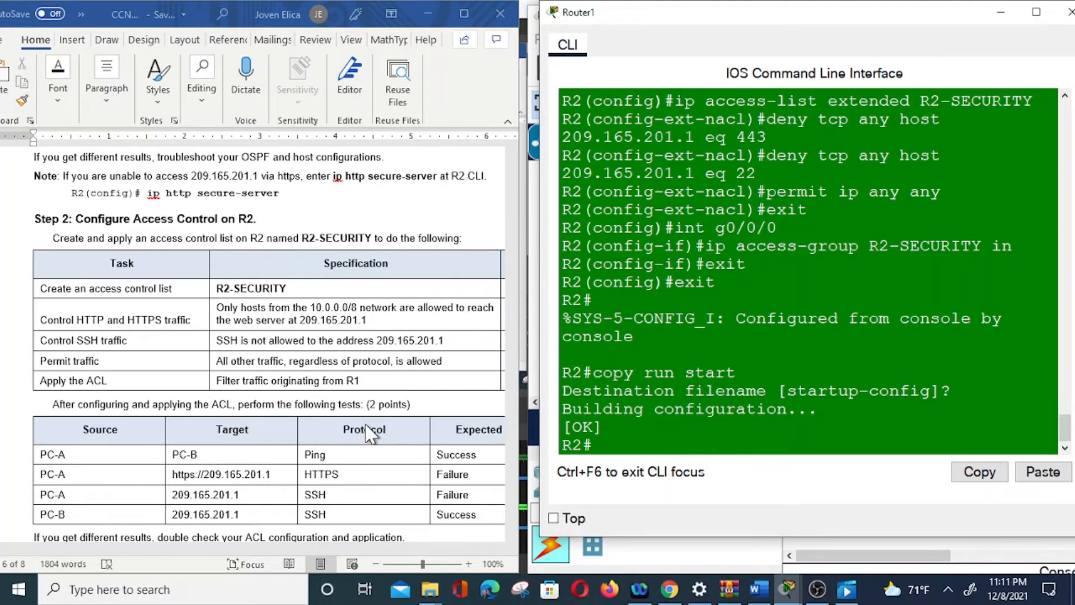
Ping PC-B at 10.67.1.50 from the command prompt of PC_A, following the lab's test table.
scroll(365, 434, down, 1)
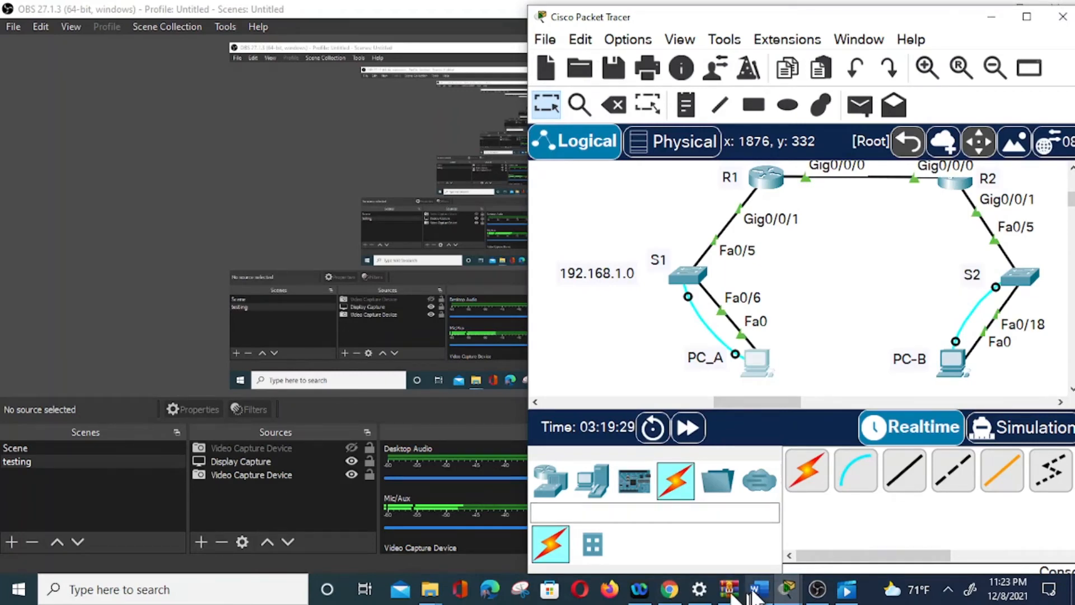
click(754, 593)
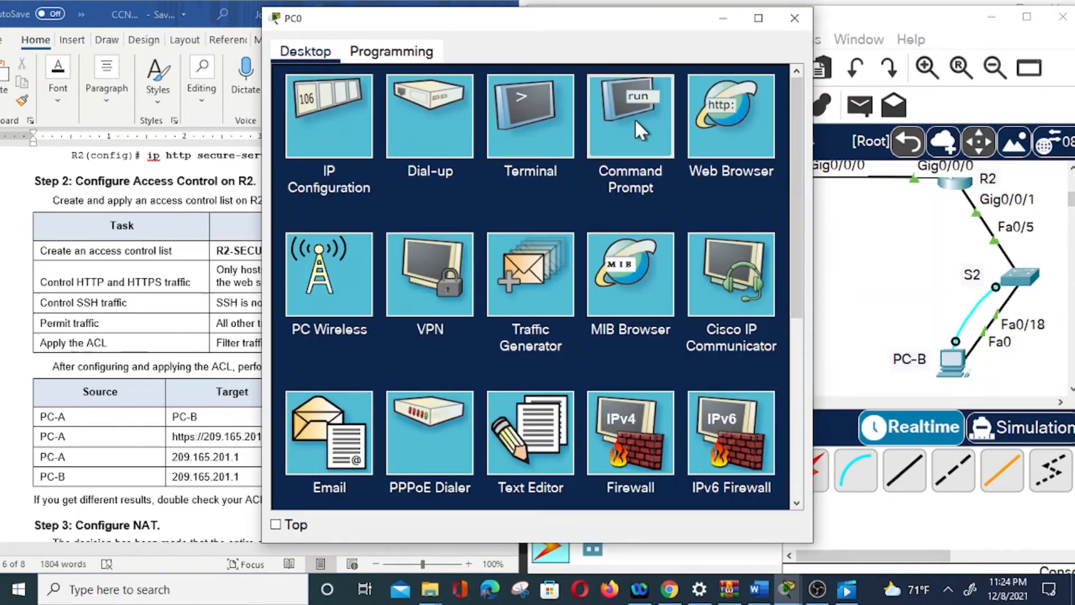
click(636, 123)
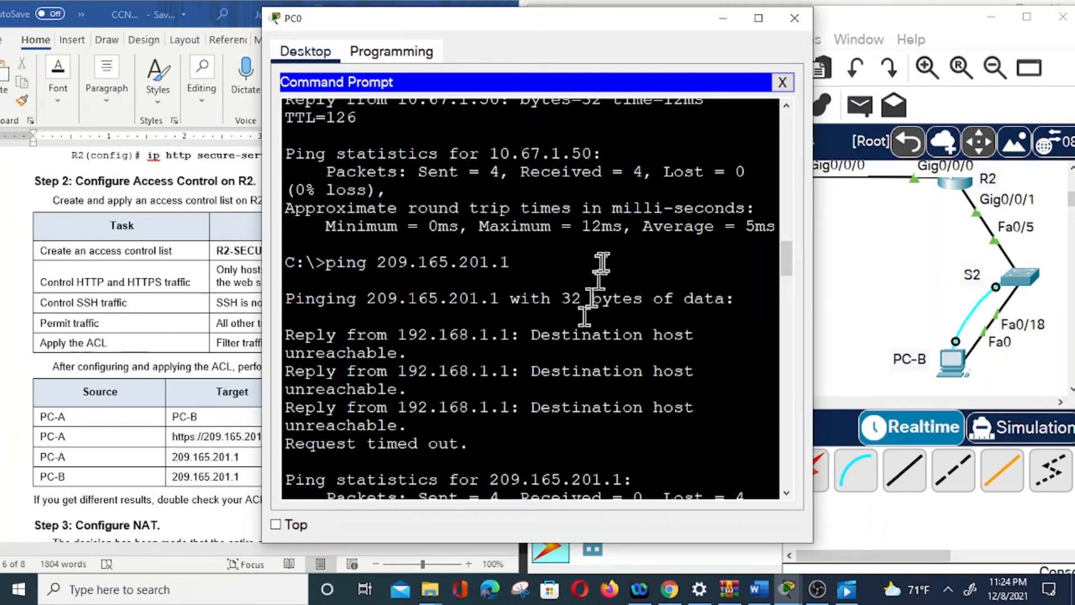
scroll(706, 443, down, 10)
text(ping 10.)
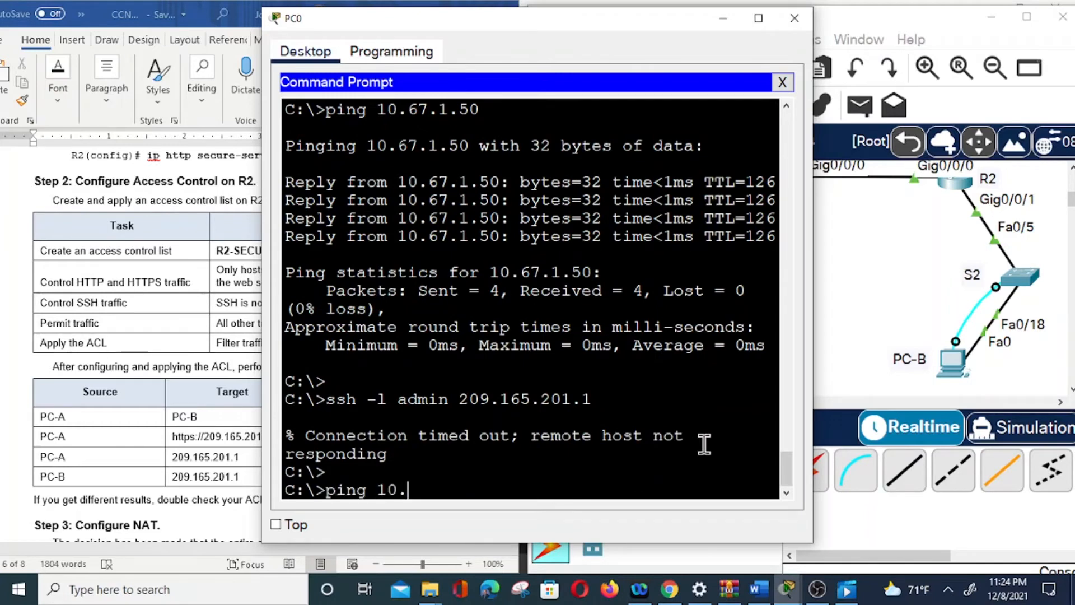
text(67.1.50)
key(Return)
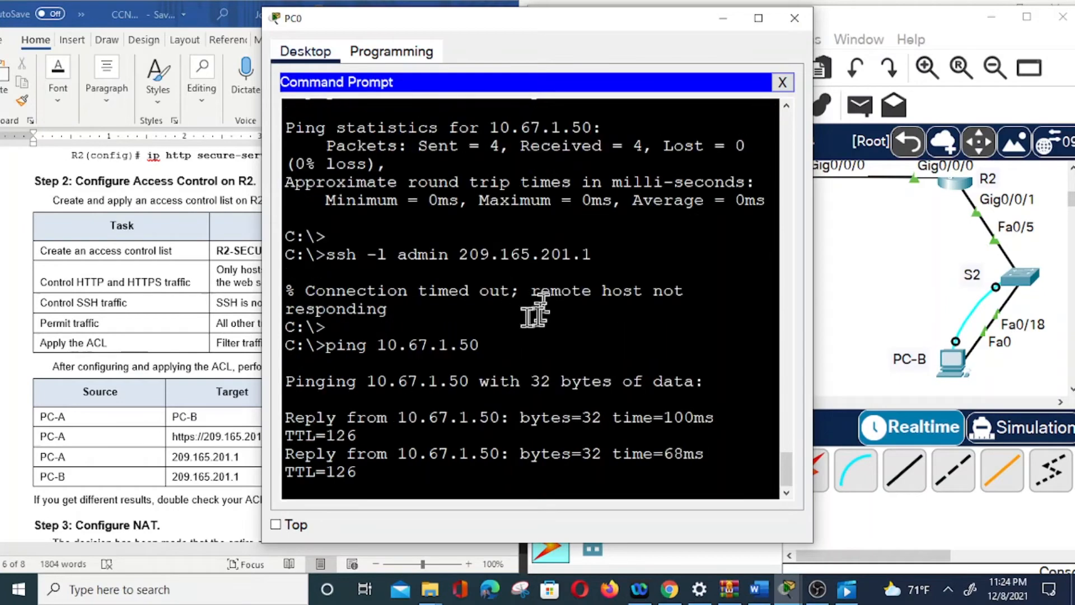
drag(449, 24, 697, 28)
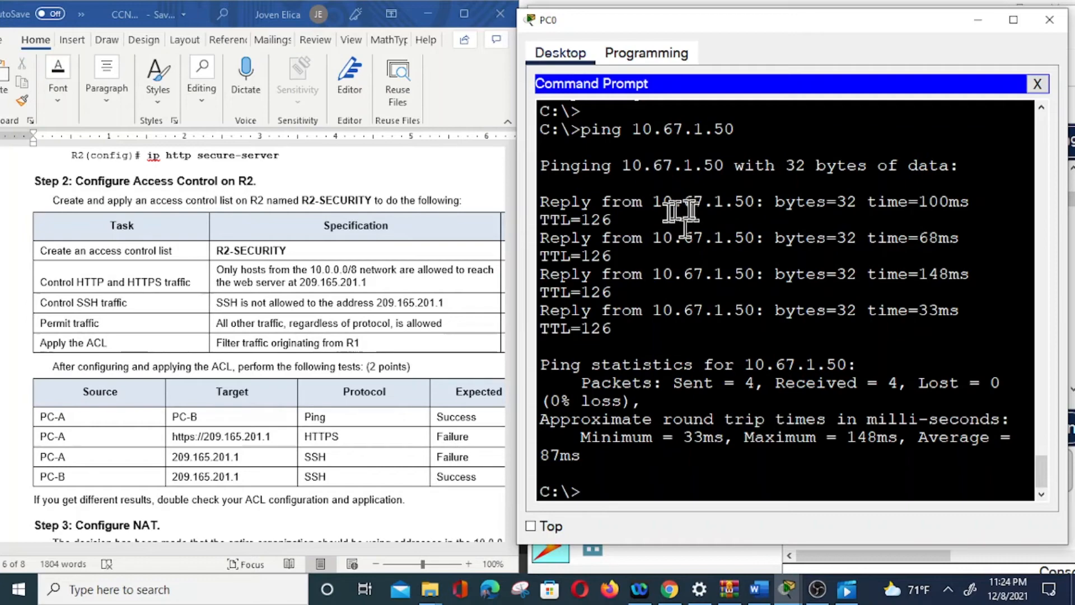
click(1038, 85)
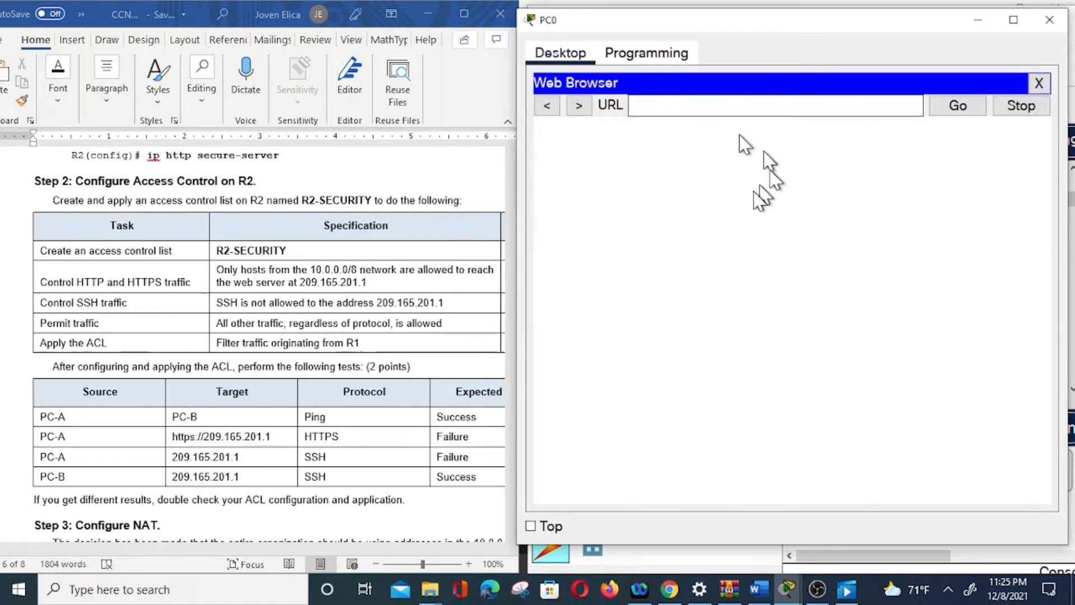
text(http)
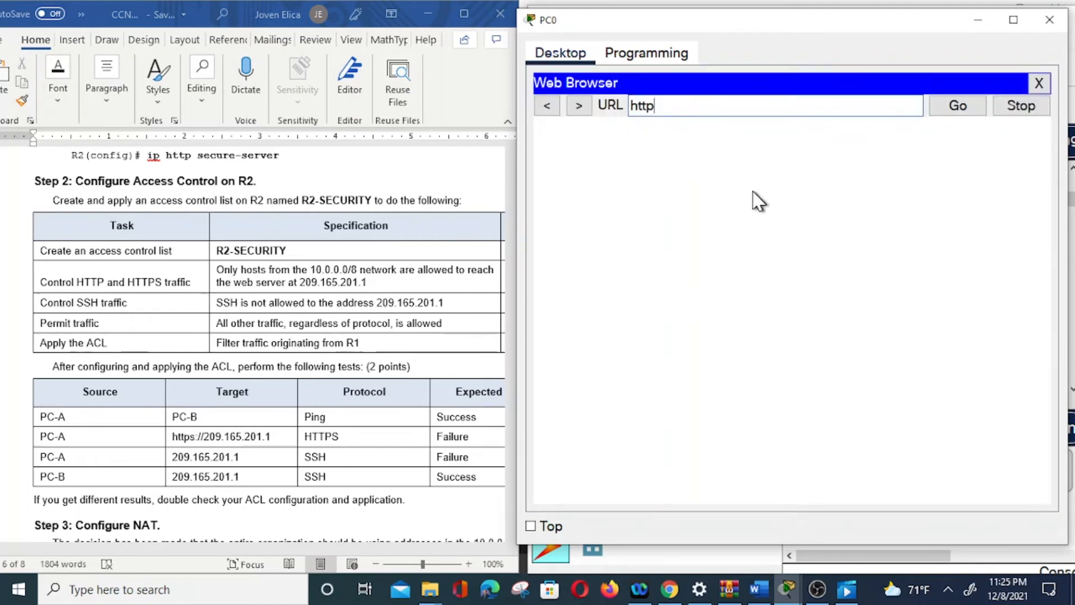
text(s://209.1)
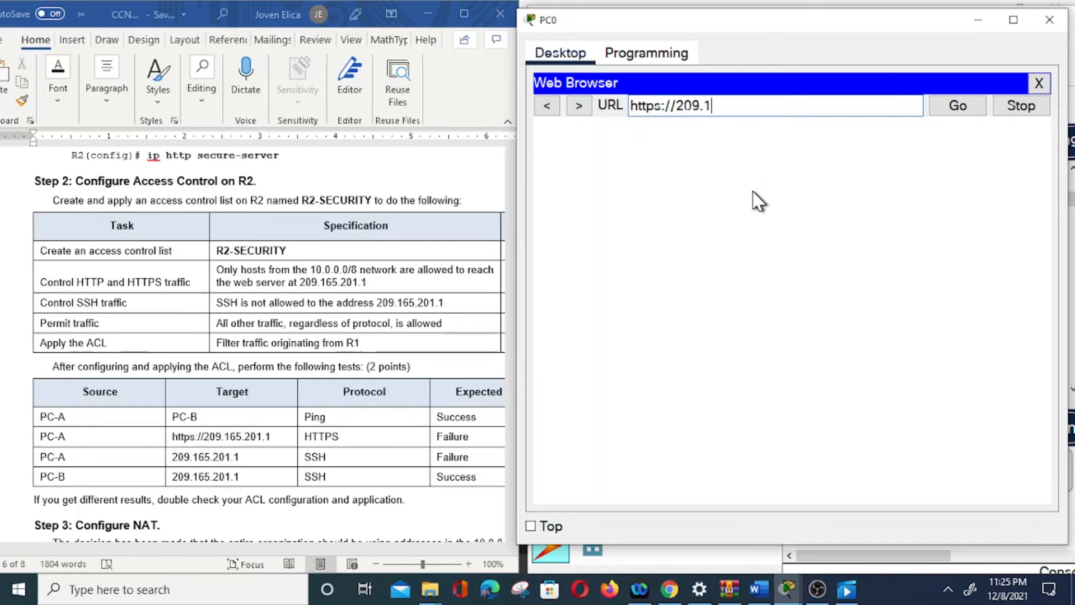
text(65.201.1)
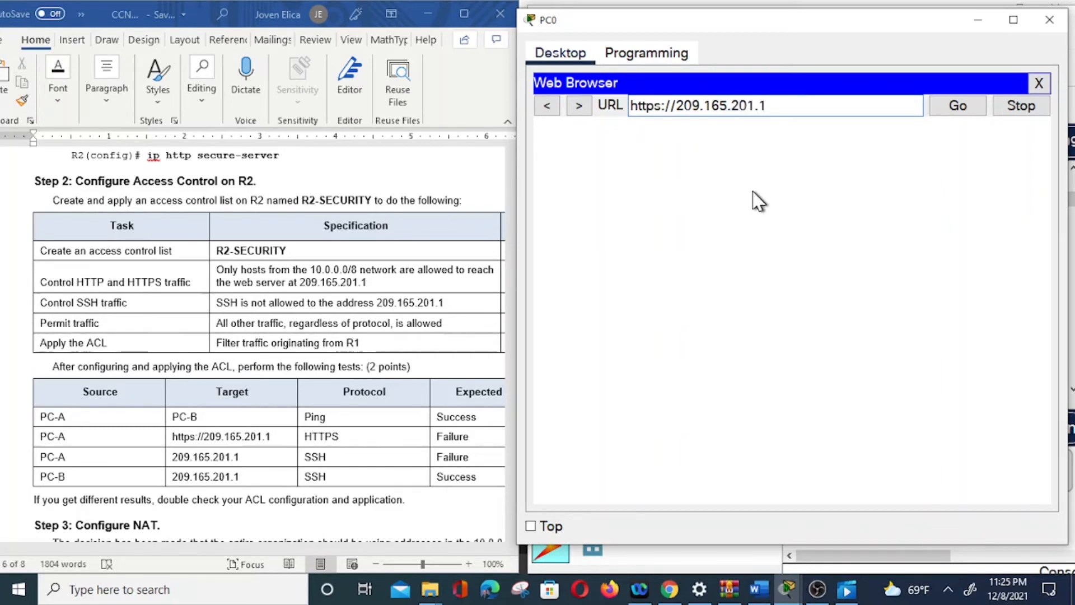
click(959, 108)
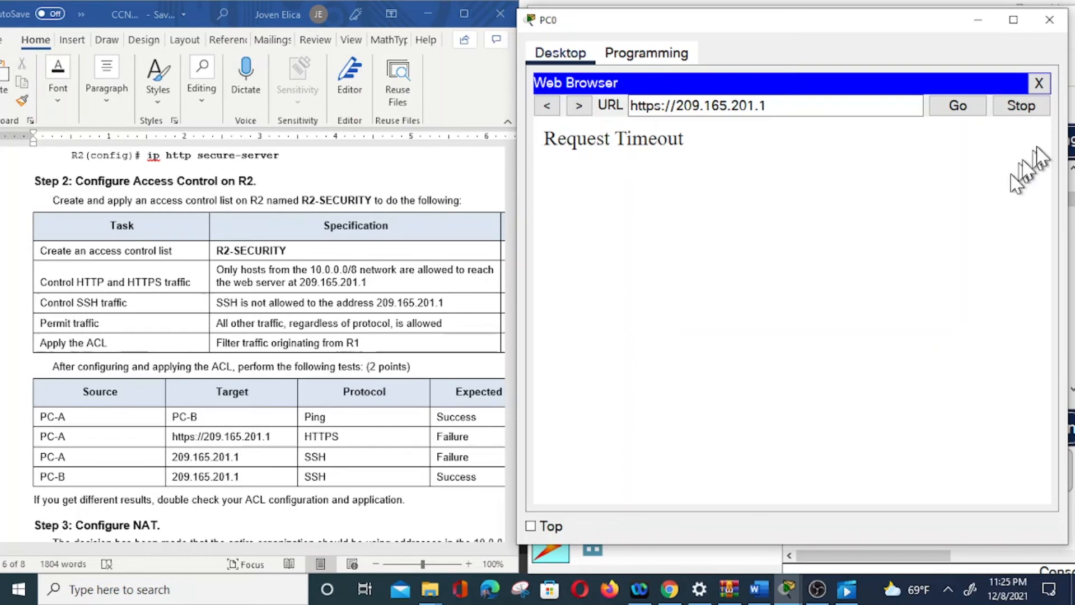
click(1040, 84)
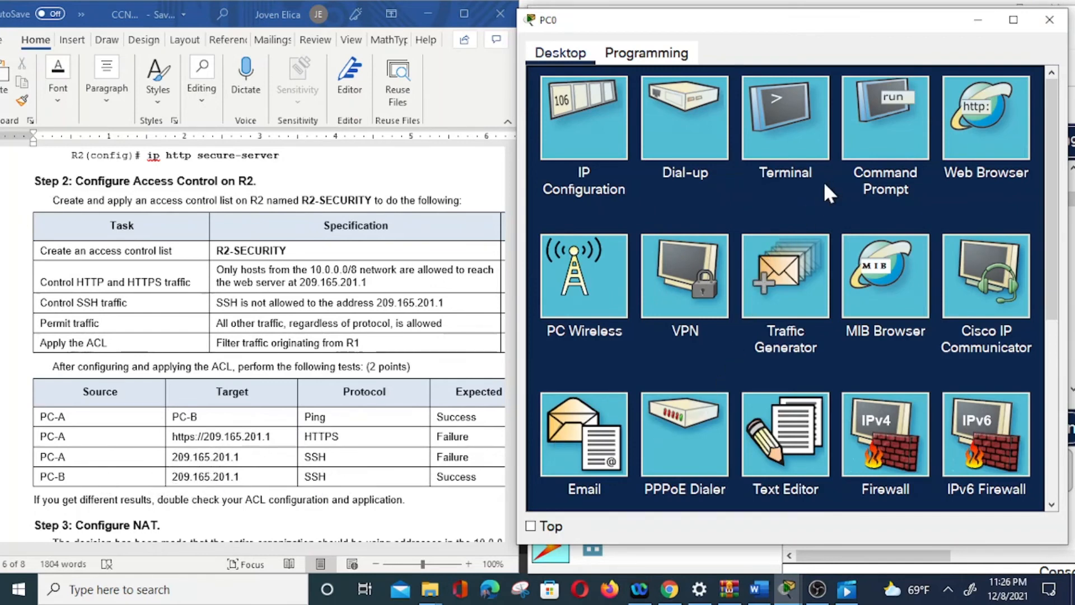
Test SSH access from PC_A's command prompt with "ssh -l admin 209.165.201.1", and return to the topology.
click(899, 123)
scroll(832, 347, down, 5)
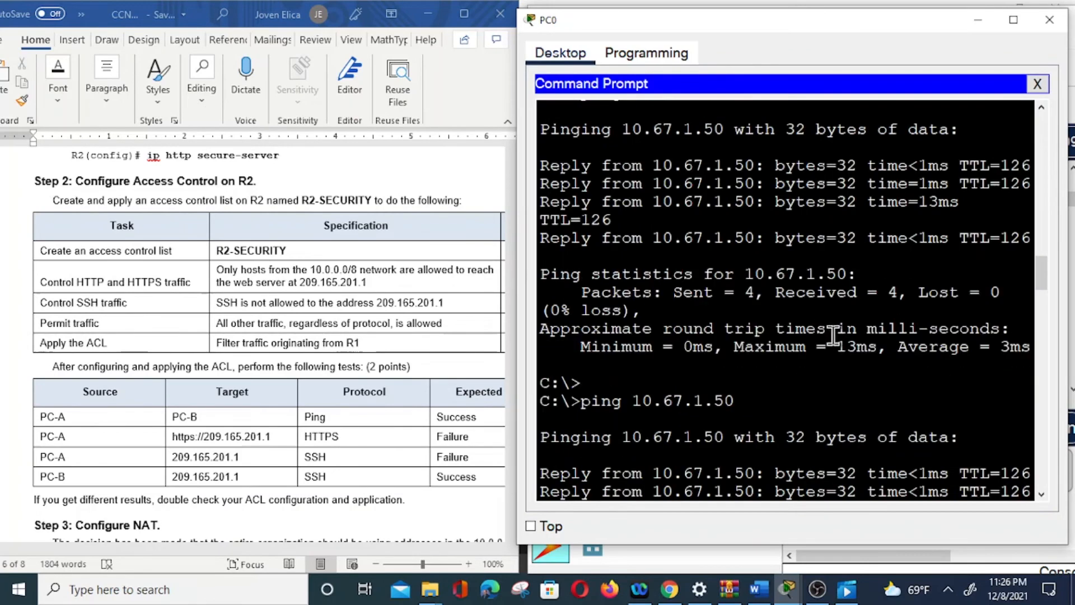
scroll(836, 364, down, 15)
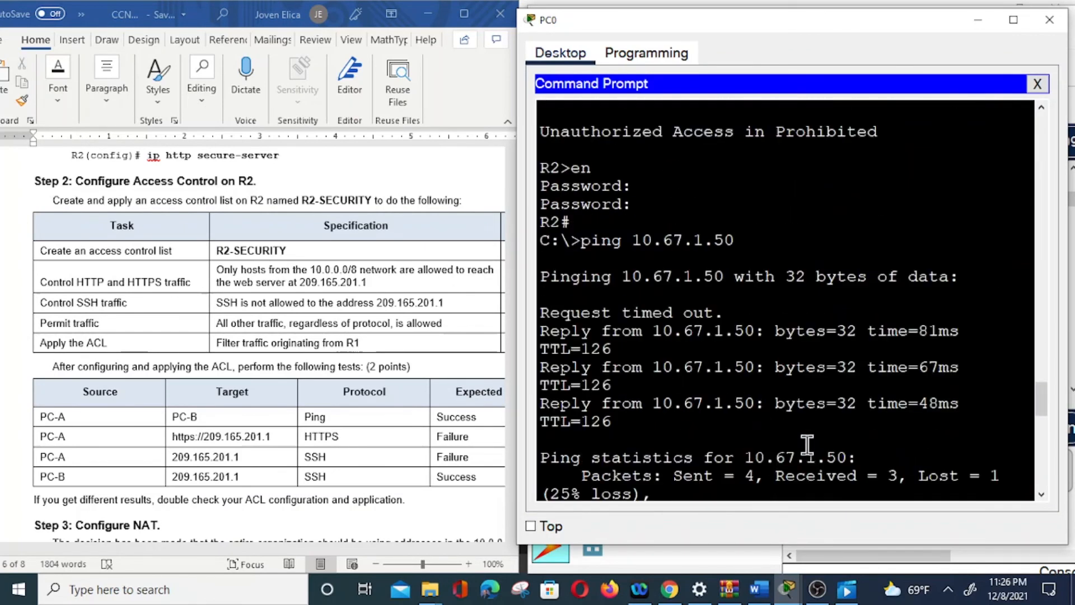
scroll(811, 445, down, 5)
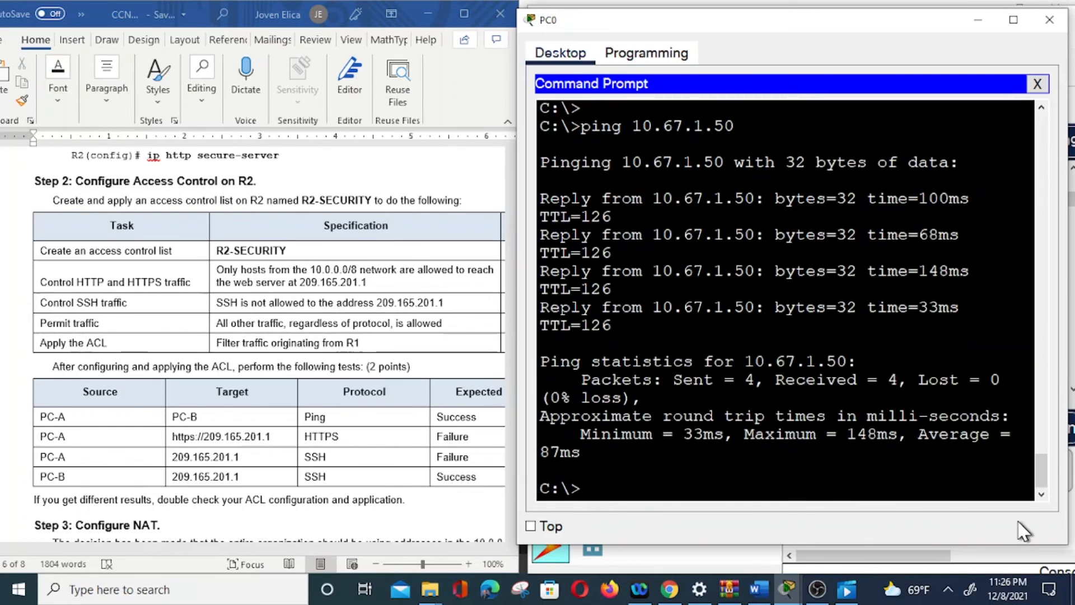
text(ssh -l admin )
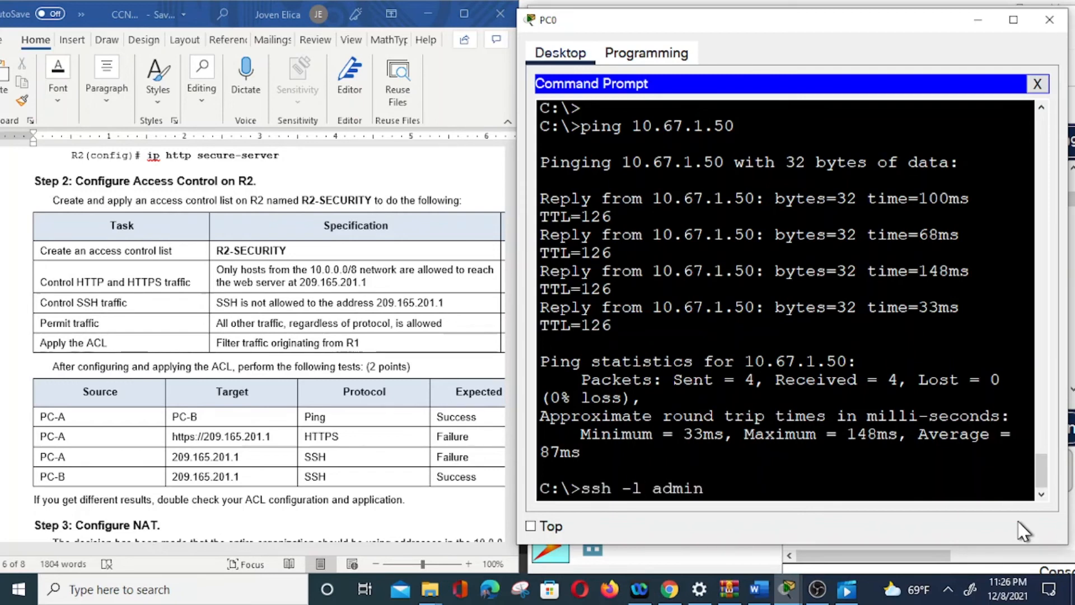
text(209.165)
text(201.1)
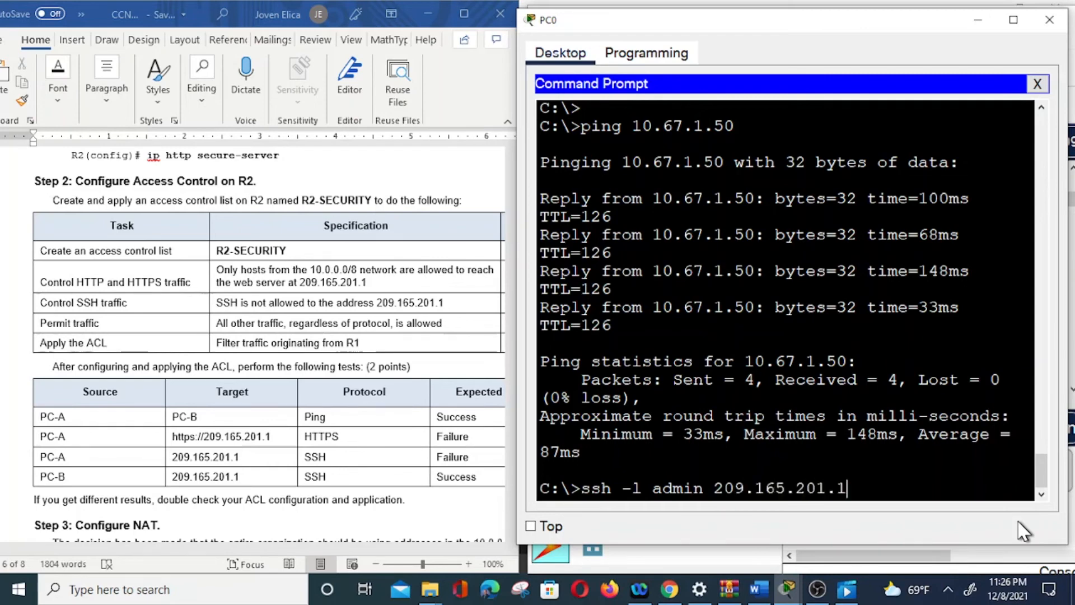
key(Return)
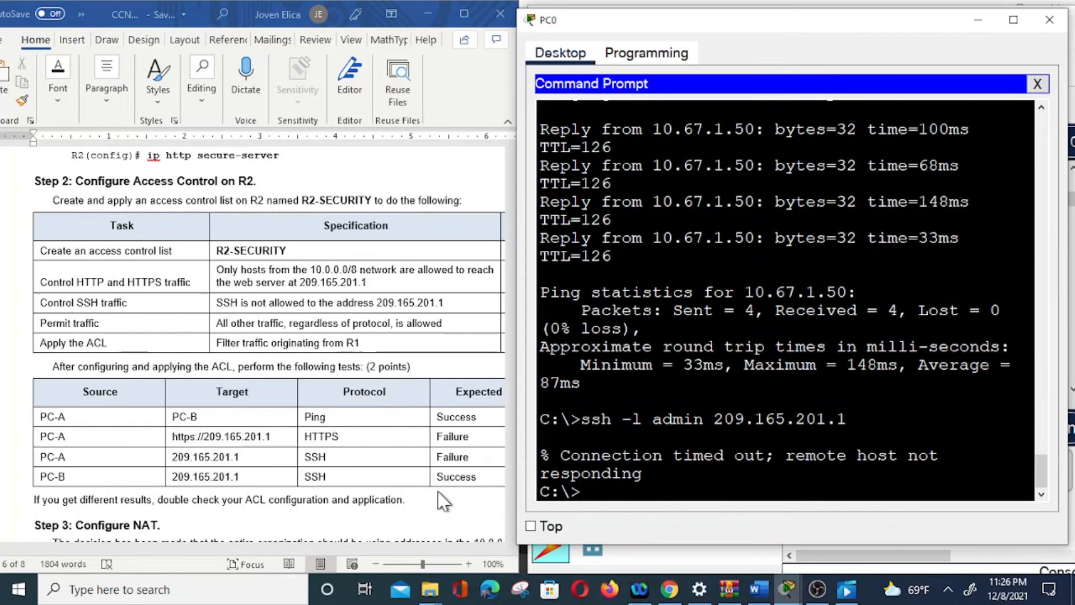
click(1037, 84)
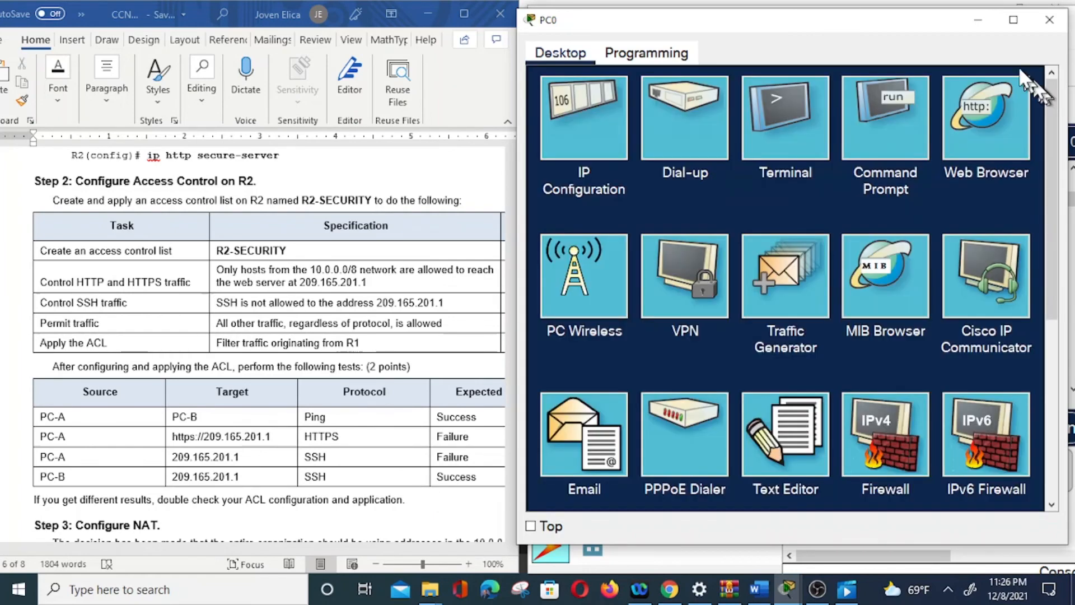
click(975, 23)
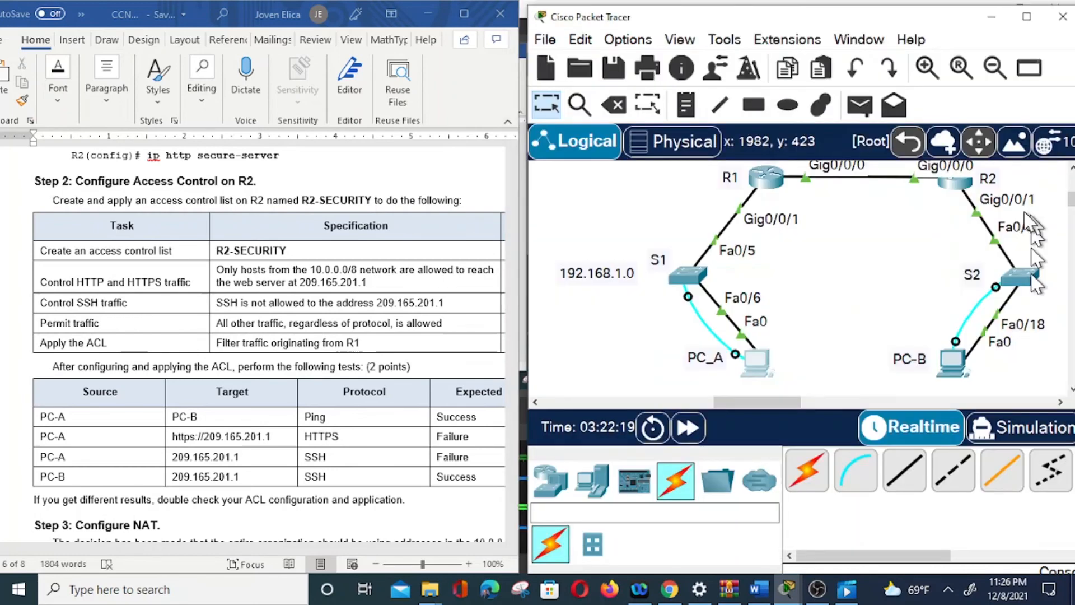
Open the command prompt on PC-B and exit the existing SSH session to R2, returning to the PC prompt.
click(953, 363)
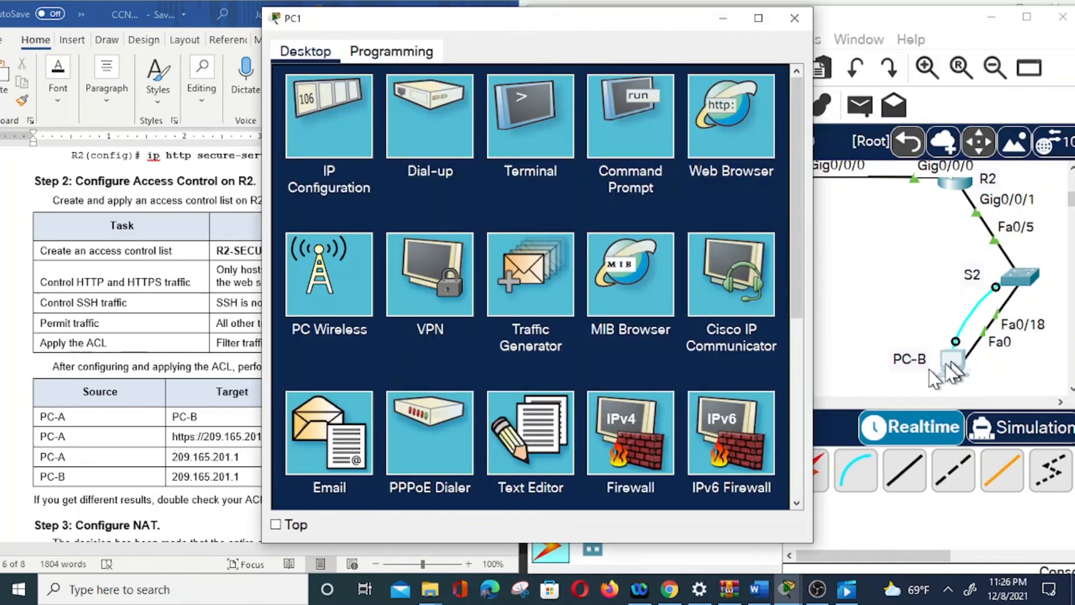
click(640, 112)
click(612, 471)
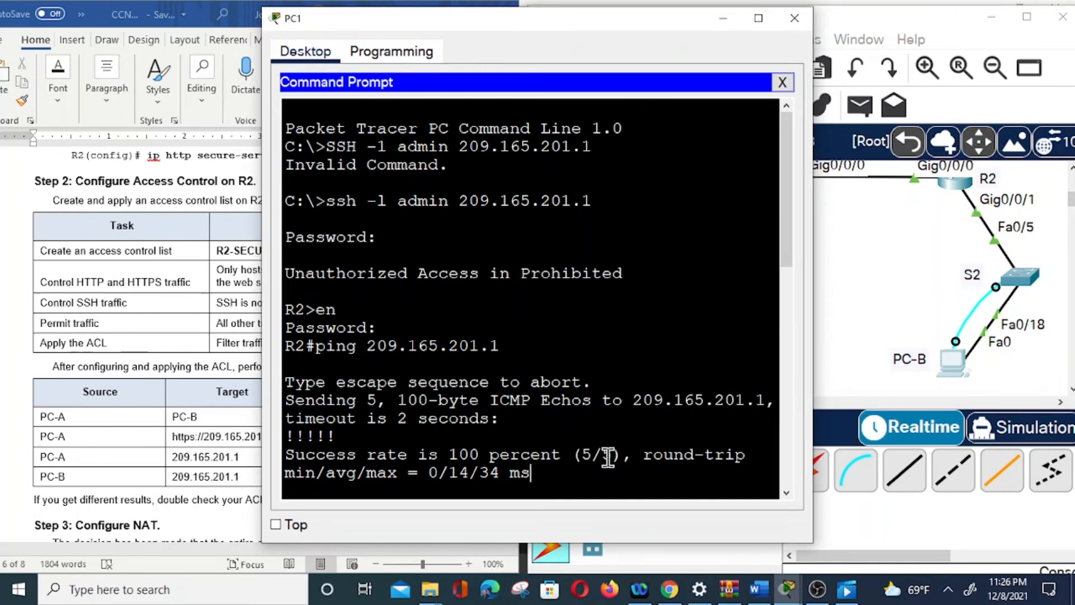
key(Return)
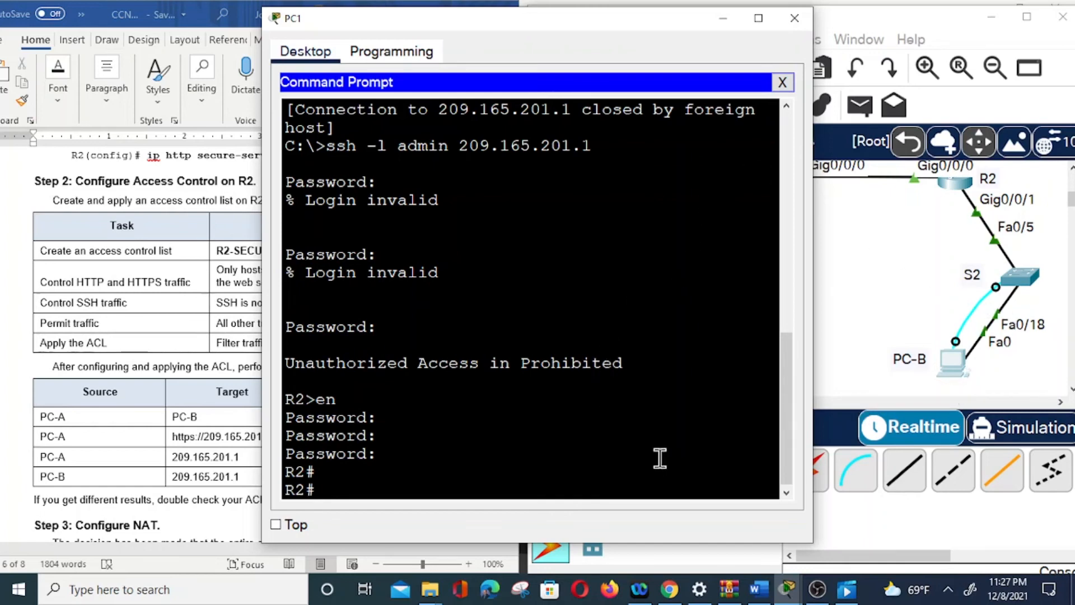
click(782, 82)
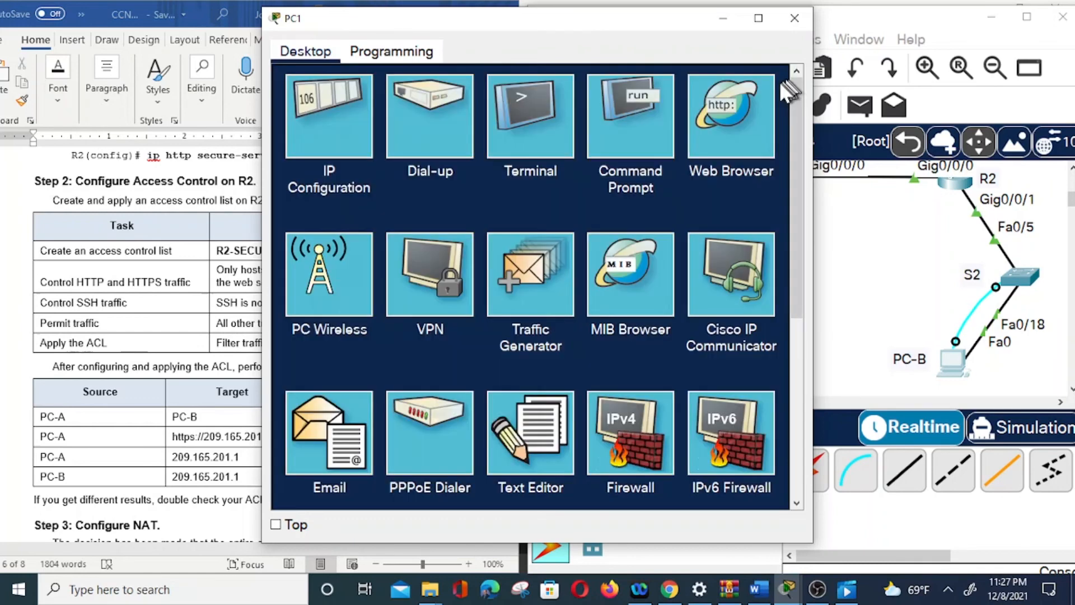
click(622, 104)
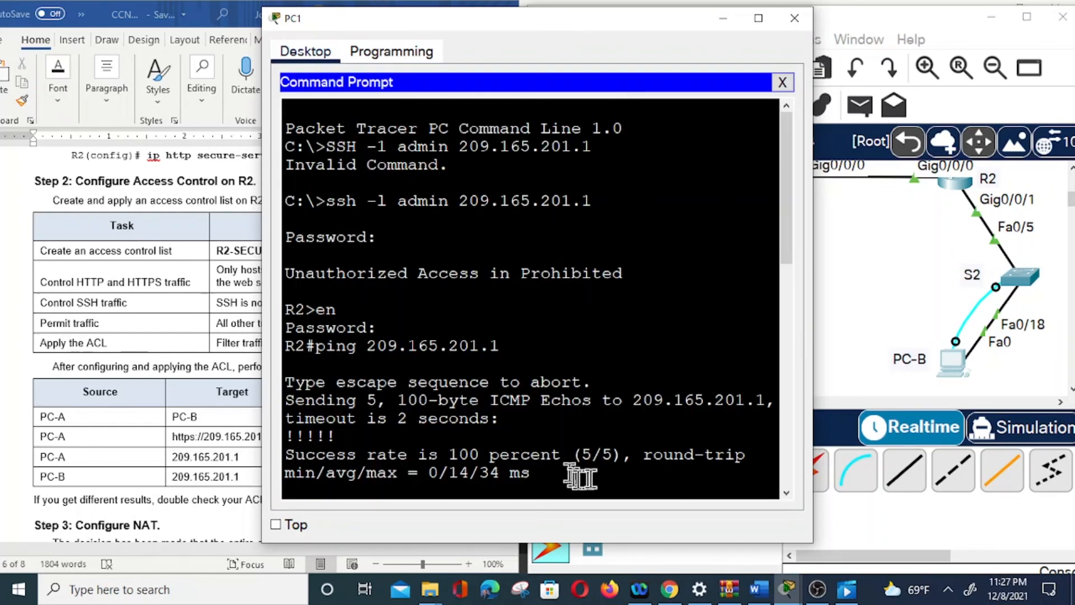
scroll(594, 473, down, 7)
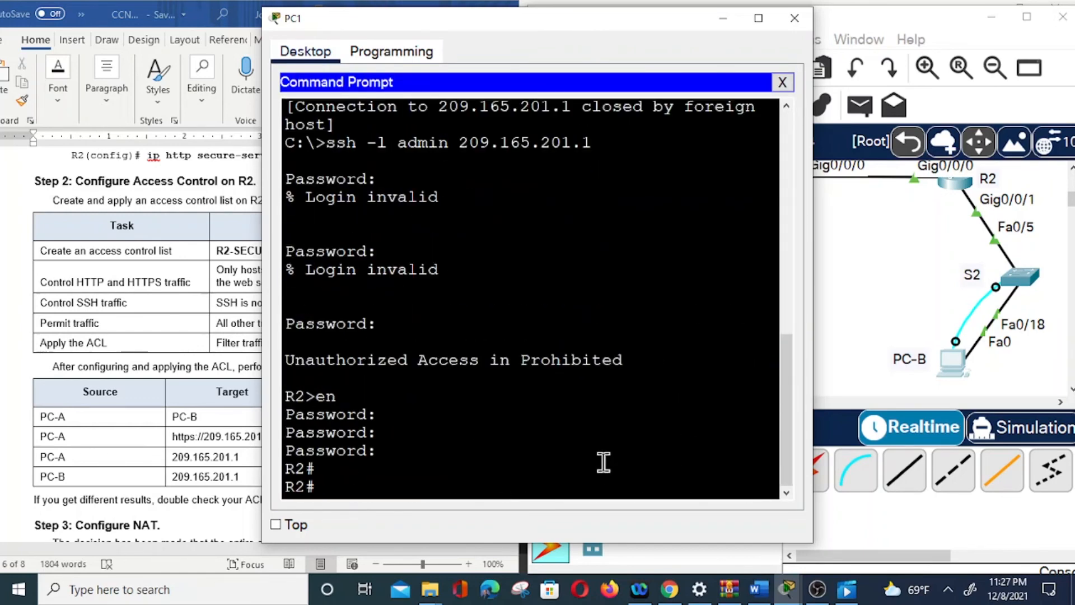
text(exit)
key(Return)
key(Return)
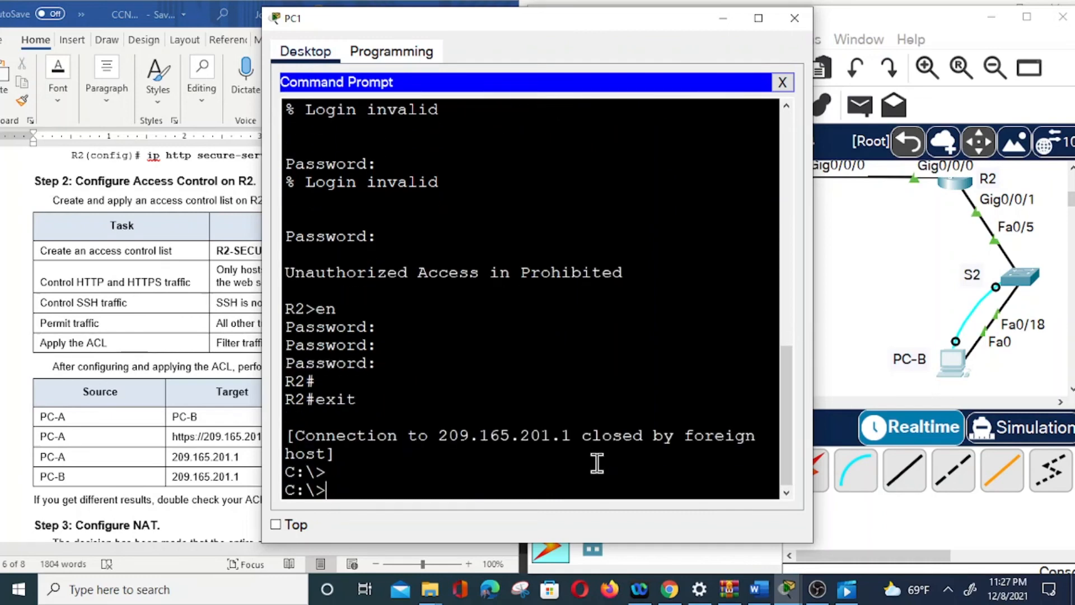
Test SSH access from PC-B with "ssh -l admin 209.165.201.1" and log in with the account password.
text(hh)
key(BackSpace)
key(BackSpace)
text(ssh -l admin)
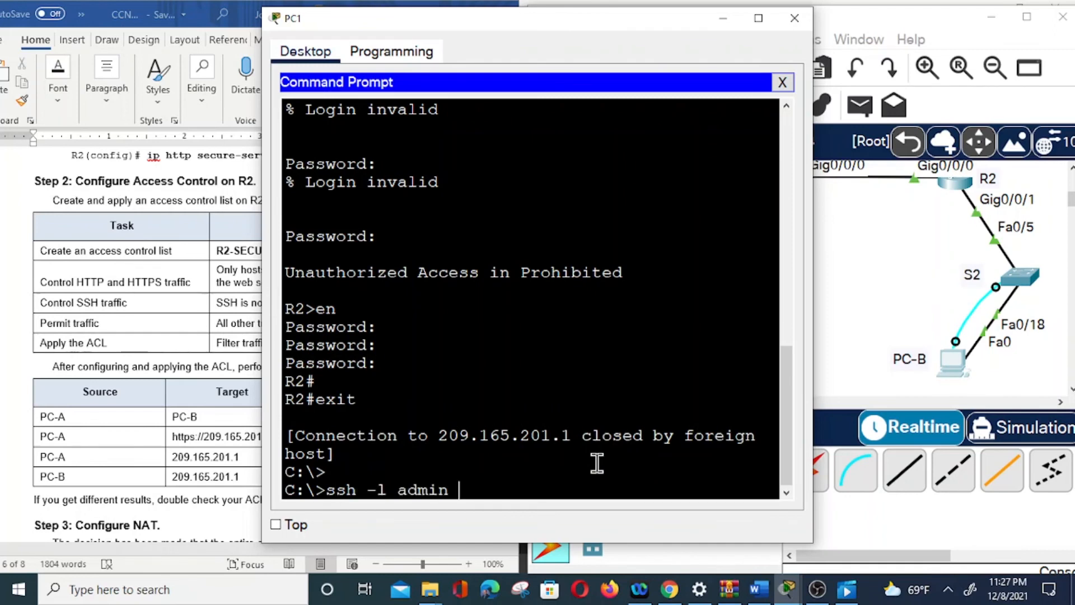
text( 209.165.201.1)
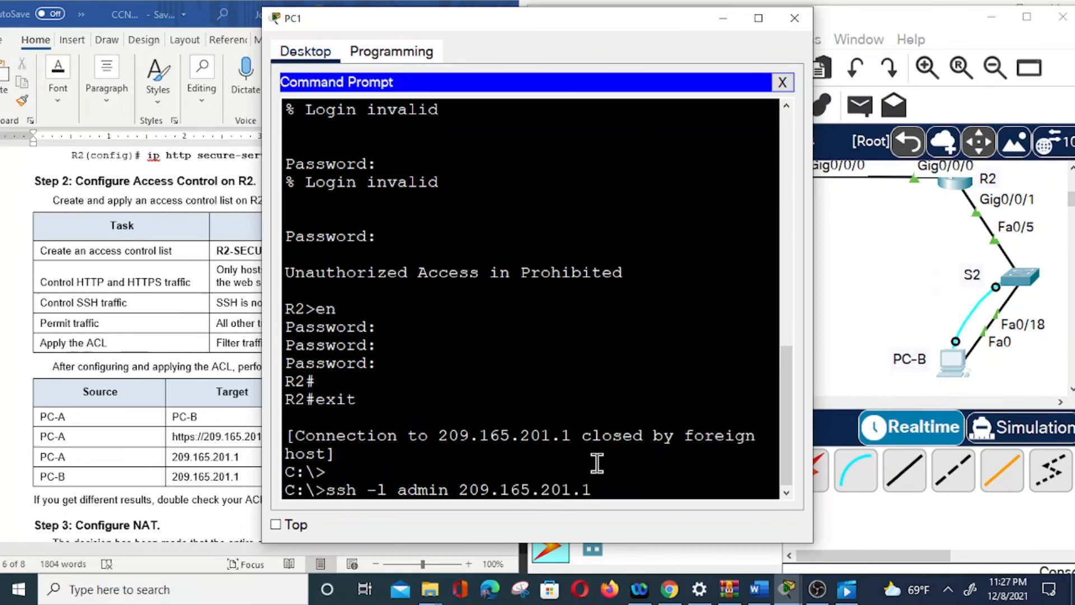
key(Return)
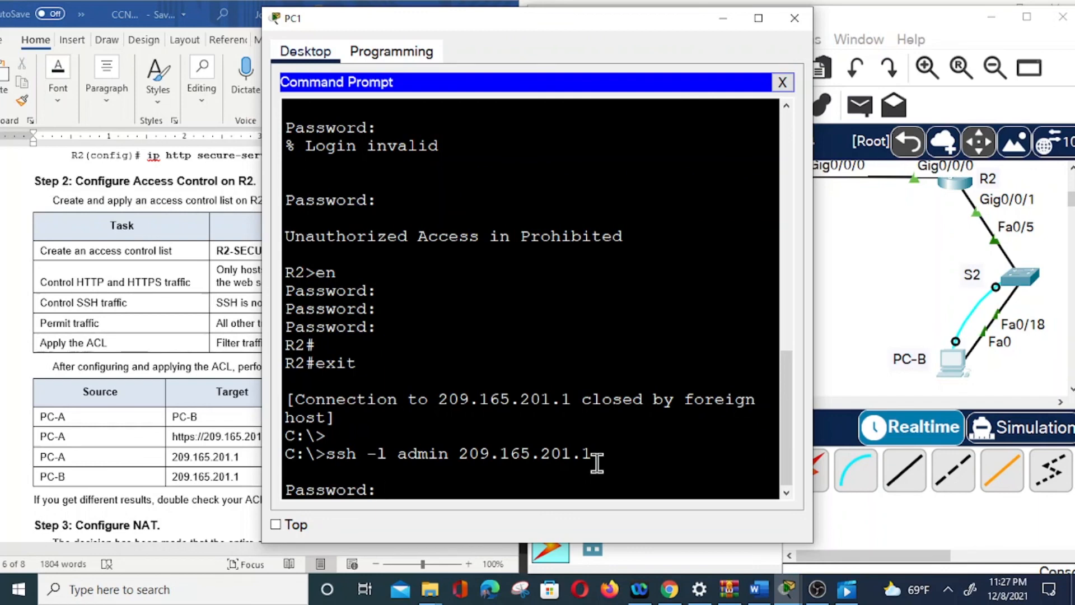
key(Return)
Enter privileged mode on R2 over the SSH session with "en" and the enable password.
text(end)
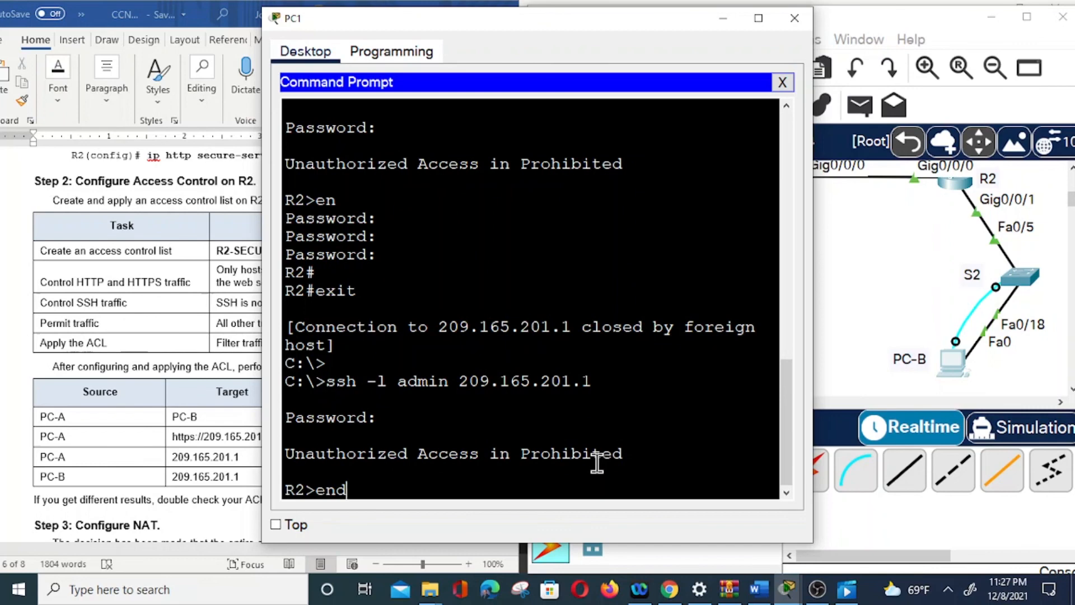
key(BackSpace)
key(Return)
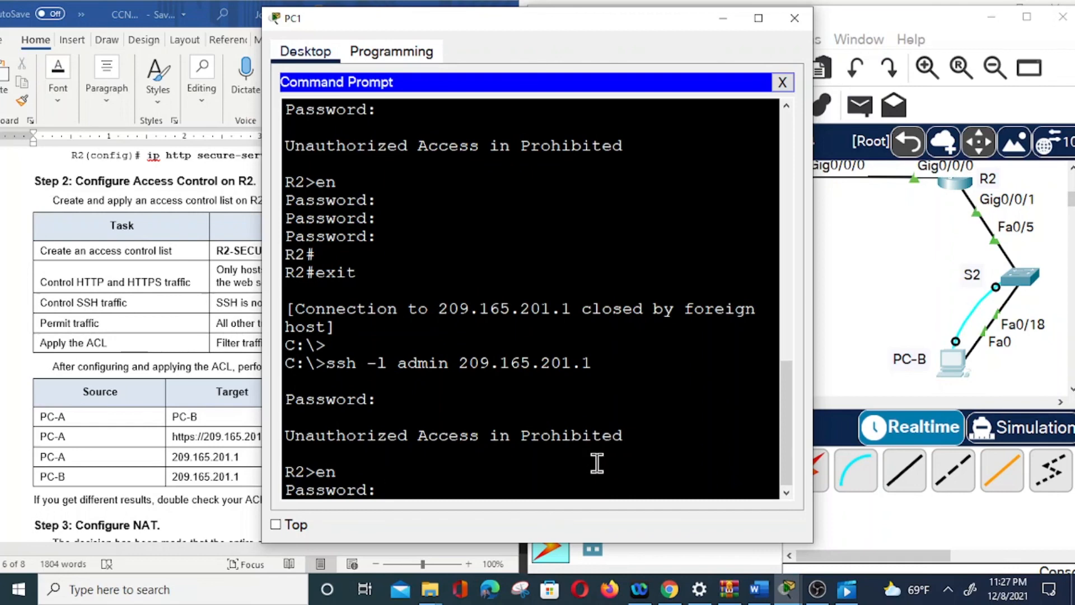
key(Return)
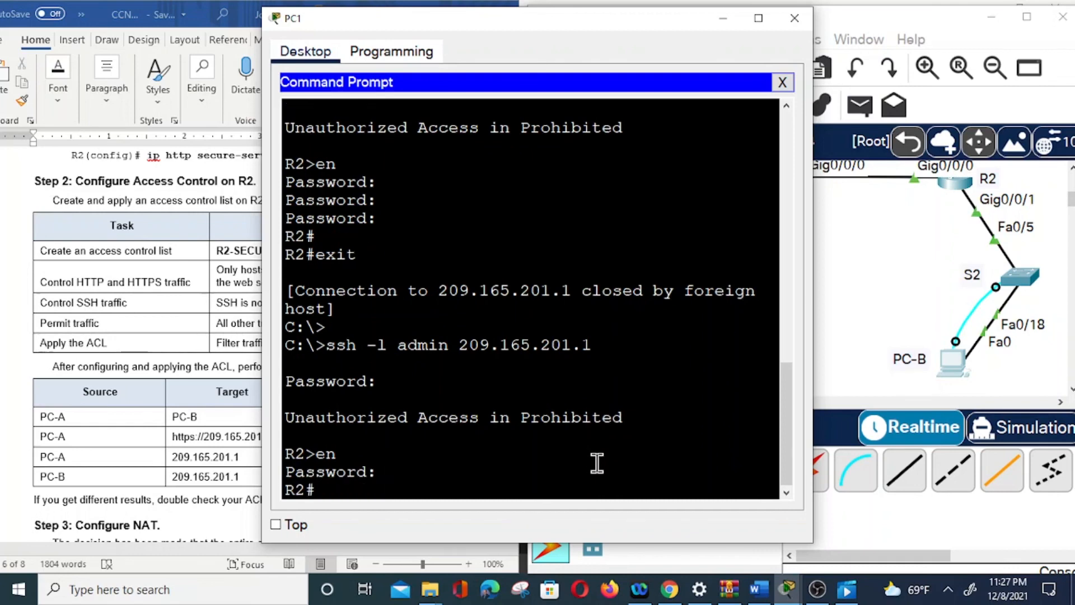
Exit the SSH session to R2 and return from PC-B's window to the topology.
text(exit)
key(Return)
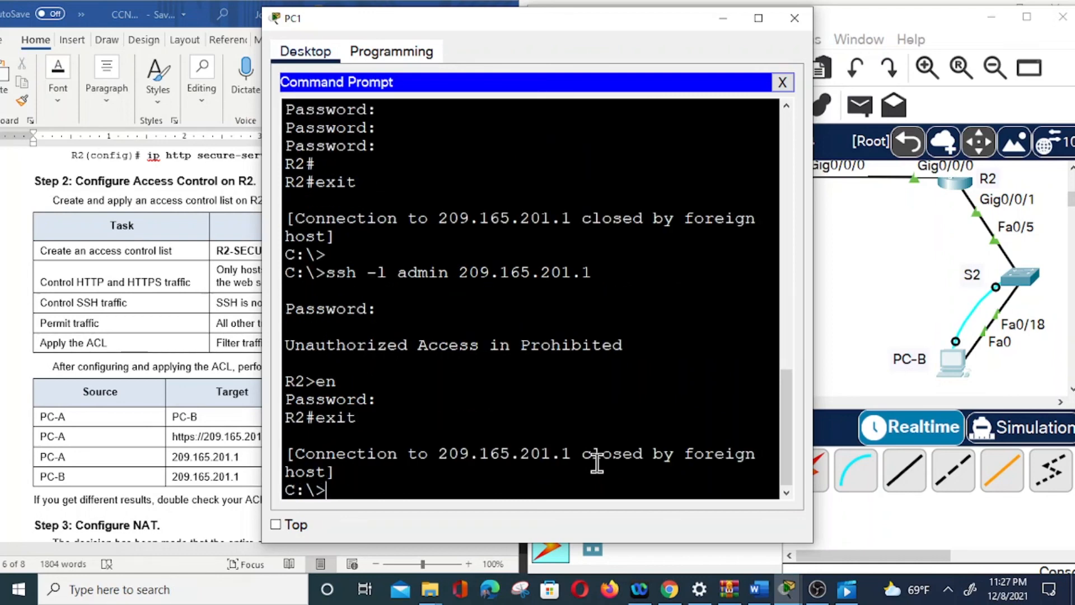
click(723, 20)
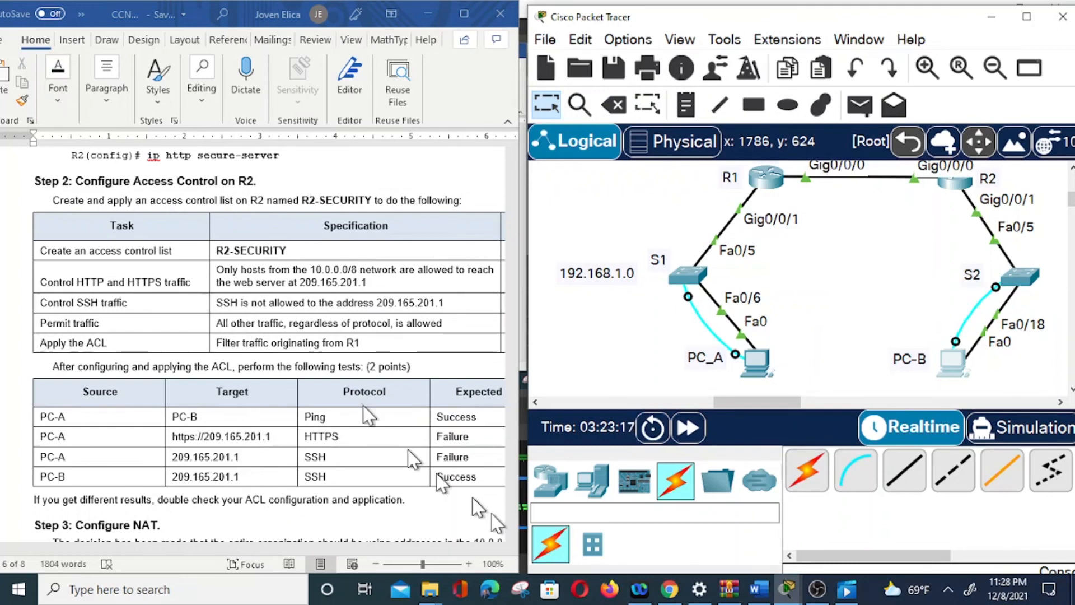
click(817, 590)
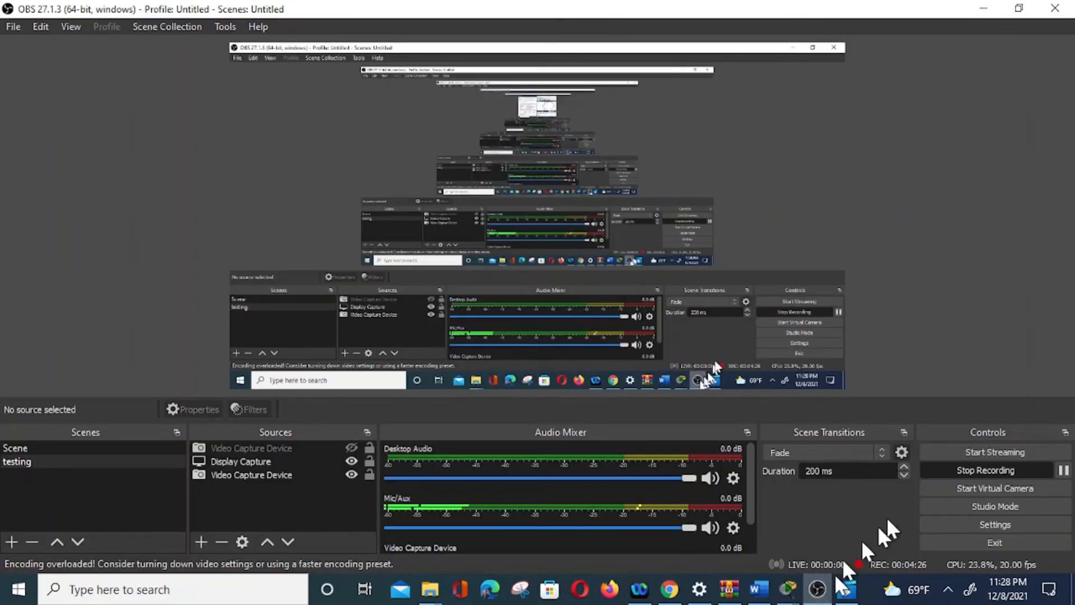
click(947, 469)
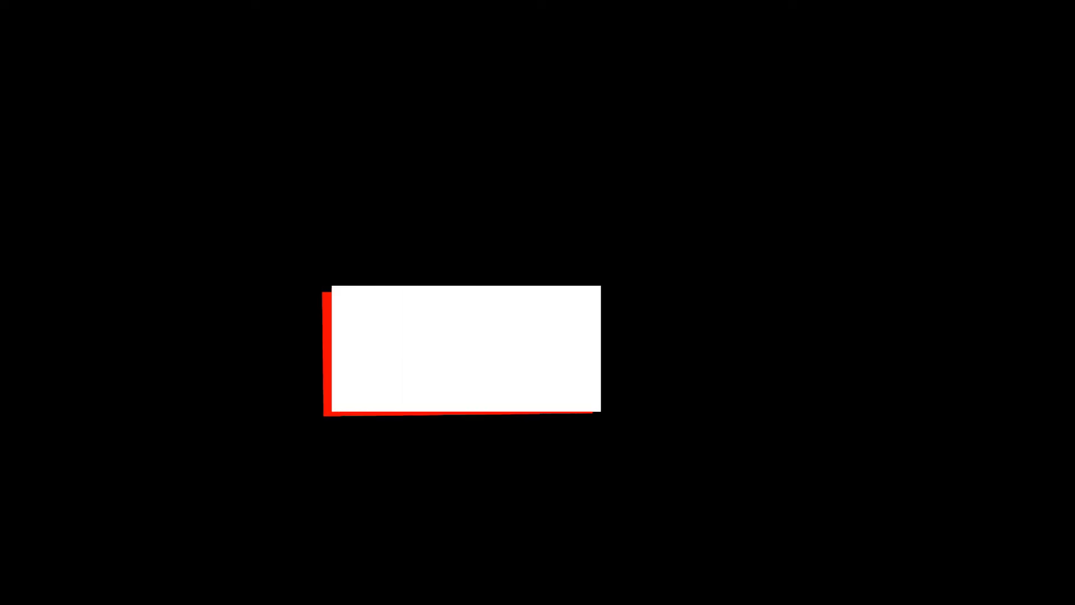